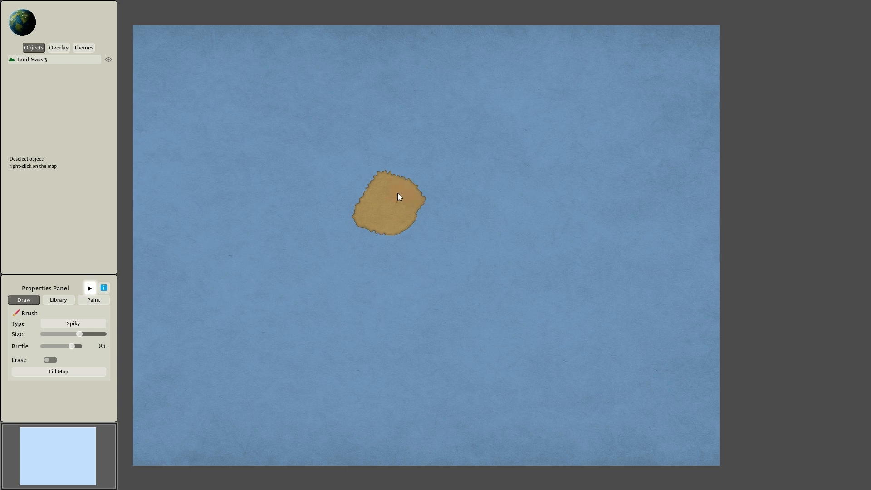
Extend the land mass southeast with the Fuzzy brush and stamp the Great Britain template on the sea to its east.
{"action": "left_click", "coordinate": [91, 322]}
{"action": "mouse_move", "coordinate": [413, 283]}
{"action": "left_mouse_down"}
{"action": "mouse_move", "coordinate": [424, 295]}
{"action": "mouse_move", "coordinate": [458, 260]}
{"action": "mouse_move", "coordinate": [475, 285]}
{"action": "mouse_move", "coordinate": [475, 306]}
{"action": "mouse_move", "coordinate": [500, 253]}
{"action": "left_mouse_up"}
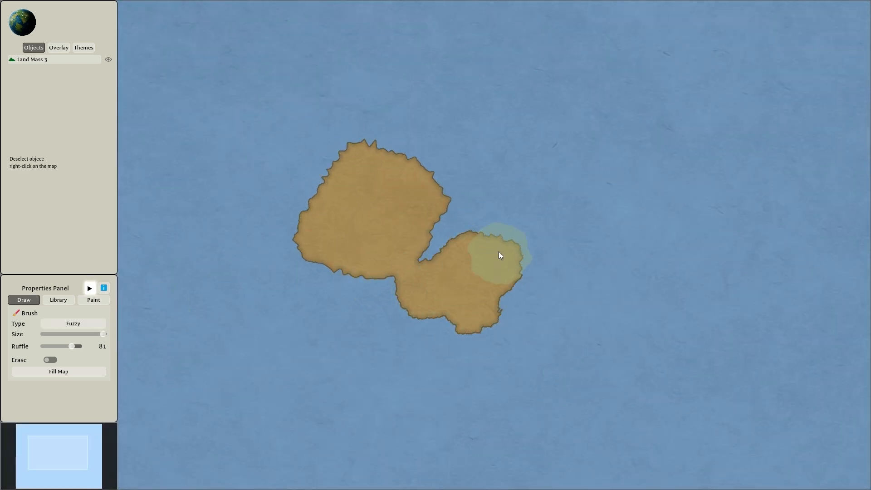
{"action": "left_click", "coordinate": [60, 300]}
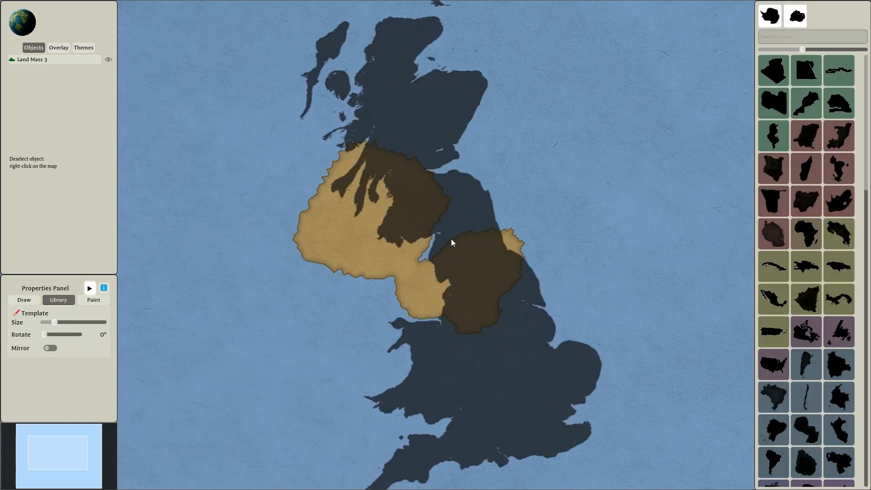
{"action": "scroll", "coordinate": [451, 238], "scroll_direction": "down", "scroll_amount": 3}
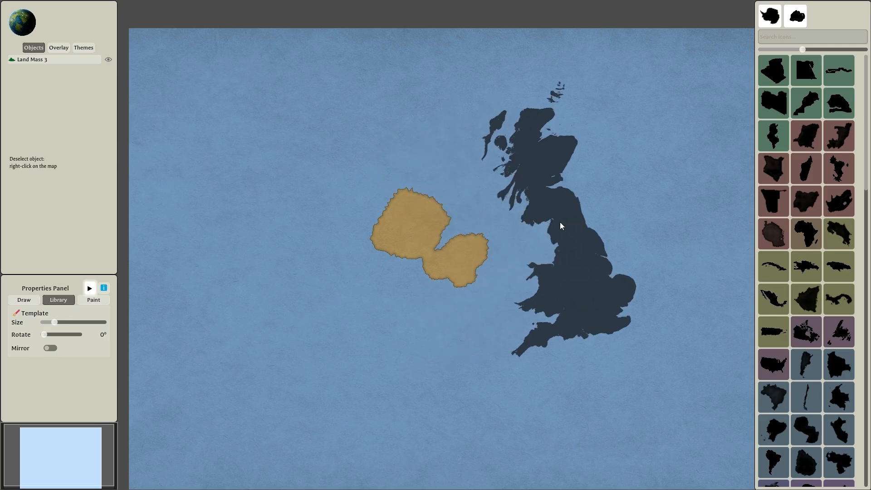
{"action": "left_click", "coordinate": [563, 230]}
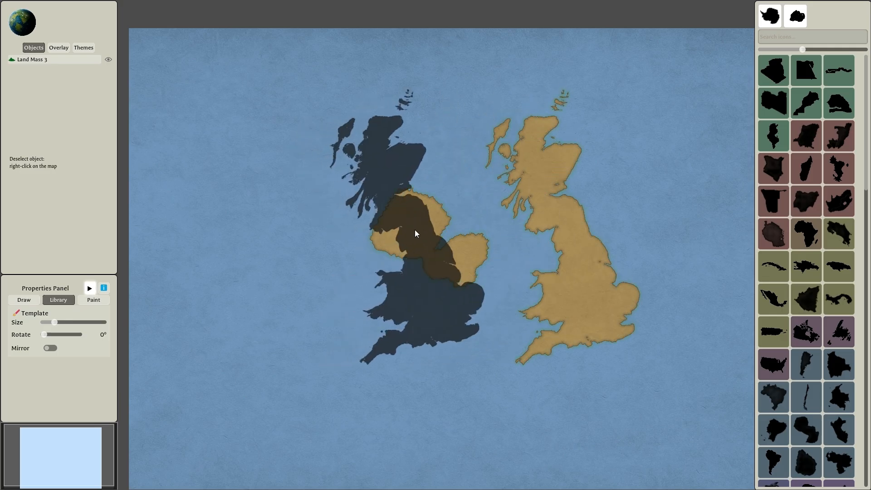
Stamp the first and third country templates of the library's fourth row over the eastern land, joining it to the western part.
{"action": "scroll", "coordinate": [454, 235], "scroll_direction": "up", "scroll_amount": 1}
{"action": "left_click", "coordinate": [775, 169]}
{"action": "left_click", "coordinate": [593, 227]}
{"action": "left_click", "coordinate": [839, 169]}
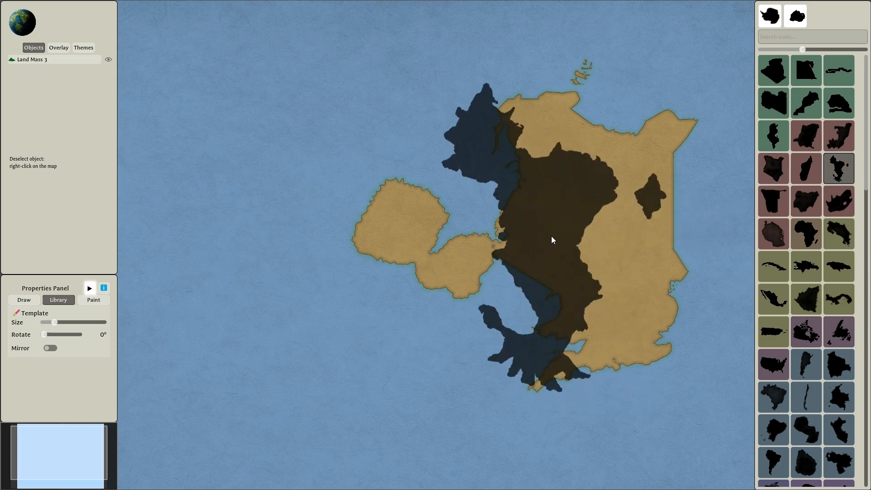
{"action": "left_click", "coordinate": [551, 237]}
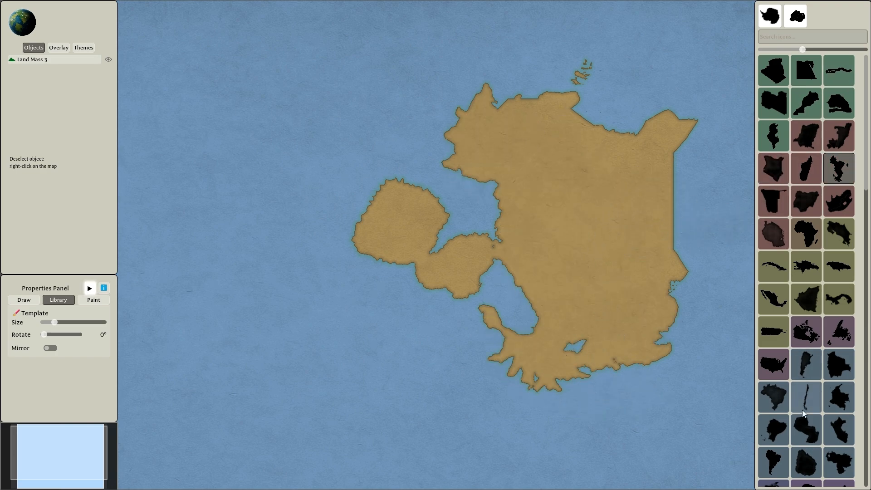
Stamp the Venezuela template over the northeastern part of the continent and deselect the land mass.
{"action": "scroll", "coordinate": [802, 410], "scroll_direction": "down", "scroll_amount": 3}
{"action": "left_click", "coordinate": [839, 352]}
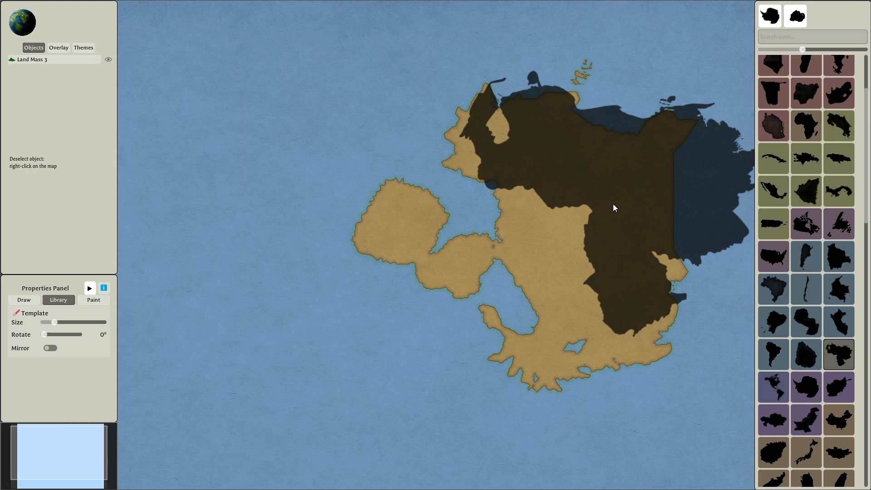
{"action": "left_click", "coordinate": [614, 204]}
{"action": "scroll", "coordinate": [427, 299], "scroll_direction": "down", "scroll_amount": 3}
{"action": "scroll", "coordinate": [416, 305], "scroll_direction": "up", "scroll_amount": 1}
{"action": "right_click", "coordinate": [382, 354]}
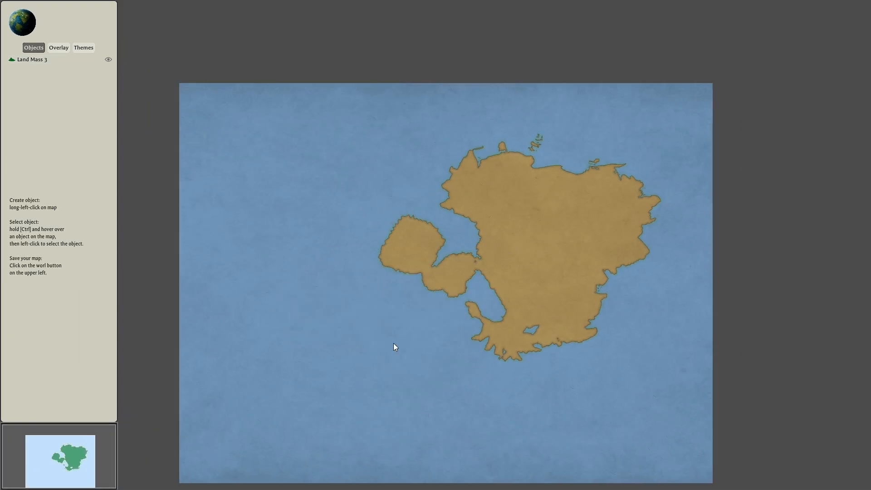
{"action": "scroll", "coordinate": [456, 288], "scroll_direction": "up", "scroll_amount": 2}
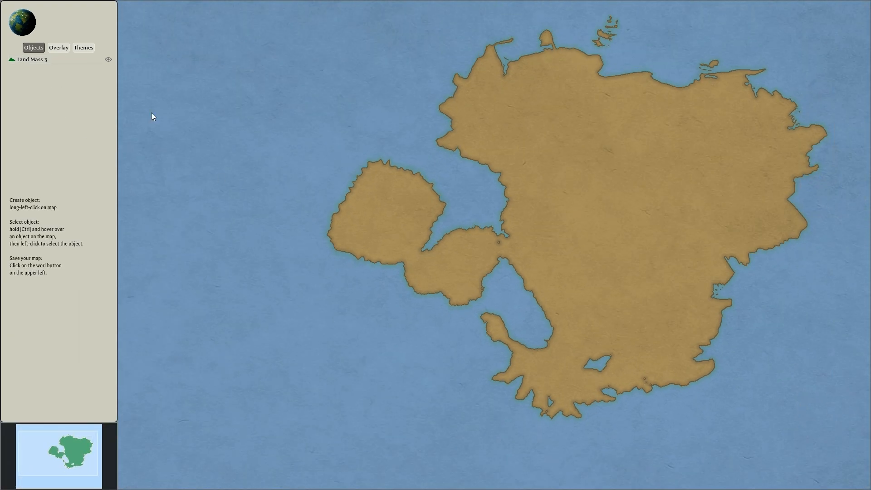
Create a river of four points from the continent's interior down to its southern coast and deselect it.
{"action": "left_click", "coordinate": [304, 213]}
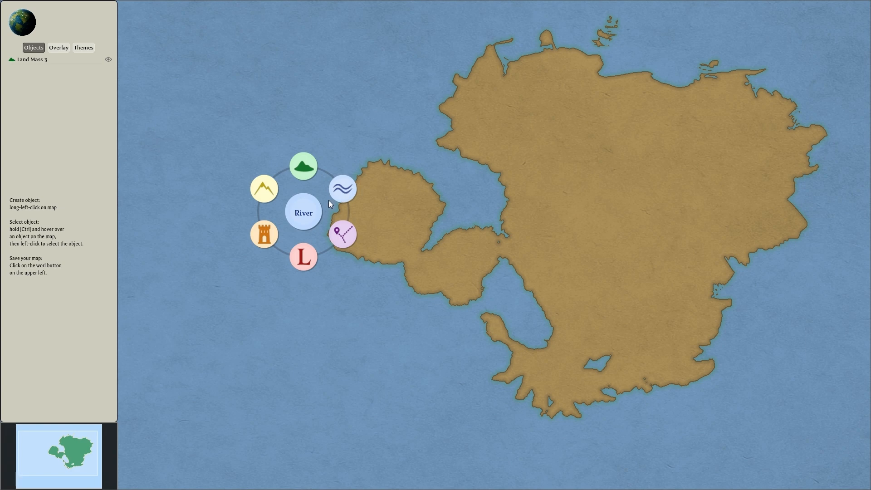
{"action": "left_click", "coordinate": [625, 201]}
{"action": "left_click", "coordinate": [663, 177]}
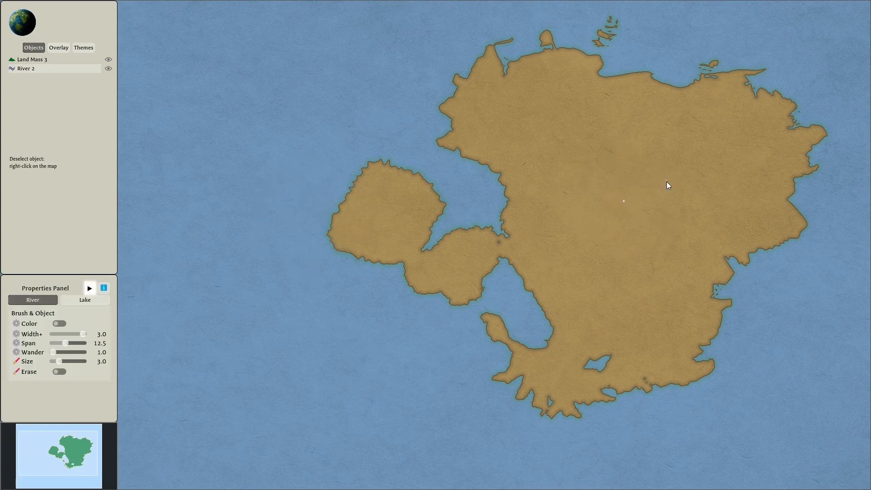
{"action": "left_click", "coordinate": [678, 283]}
{"action": "left_click", "coordinate": [645, 364]}
{"action": "left_click", "coordinate": [680, 398]}
{"action": "scroll", "coordinate": [729, 358], "scroll_direction": "up", "scroll_amount": 3}
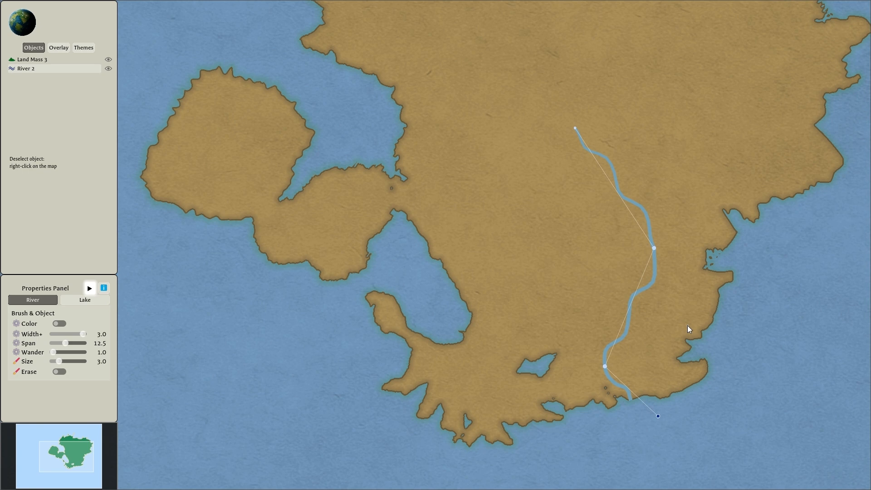
{"action": "right_click", "coordinate": [695, 279]}
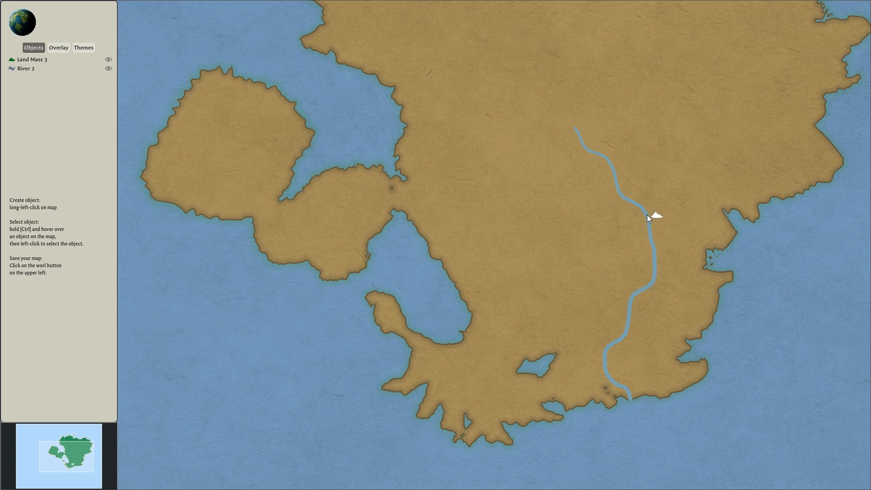
Branch the river from its second point to the inlet on the southeast coast and shift the fork slightly northwest.
{"action": "left_click", "coordinate": [647, 279], "text": "ctrl"}
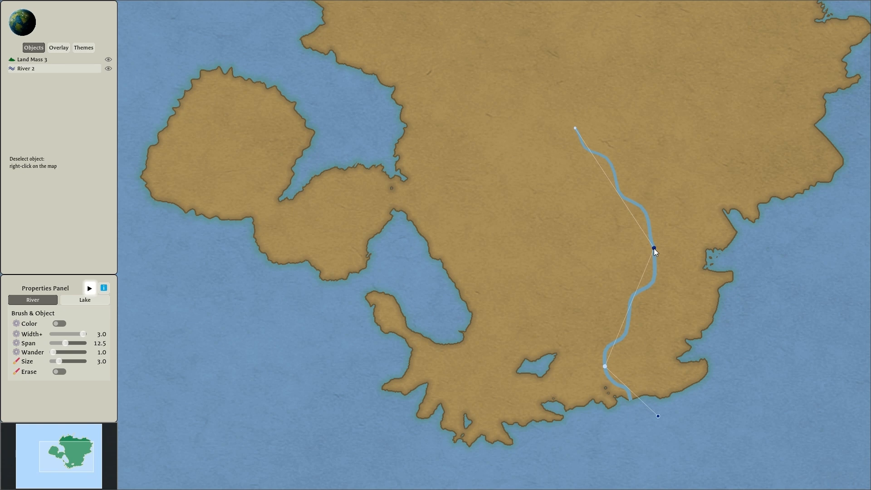
{"action": "left_click_drag", "start_coordinate": [654, 248], "coordinate": [671, 282]}
{"action": "left_click", "coordinate": [662, 328]}
{"action": "left_click", "coordinate": [688, 356]}
{"action": "left_click_drag", "start_coordinate": [660, 256], "coordinate": [641, 233]}
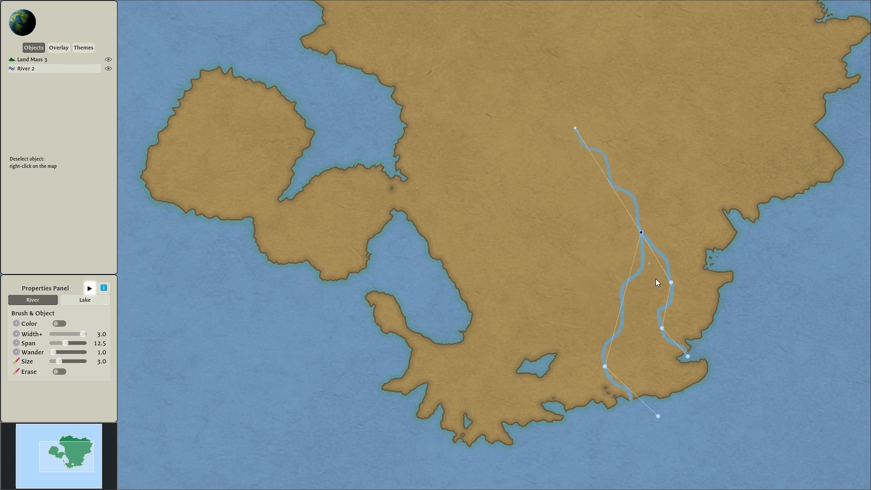
Set the river's span to 12.0, move the whole river northeast so it ends at the east coast, and deselect it.
{"action": "left_click_drag", "start_coordinate": [69, 343], "coordinate": [53, 350]}
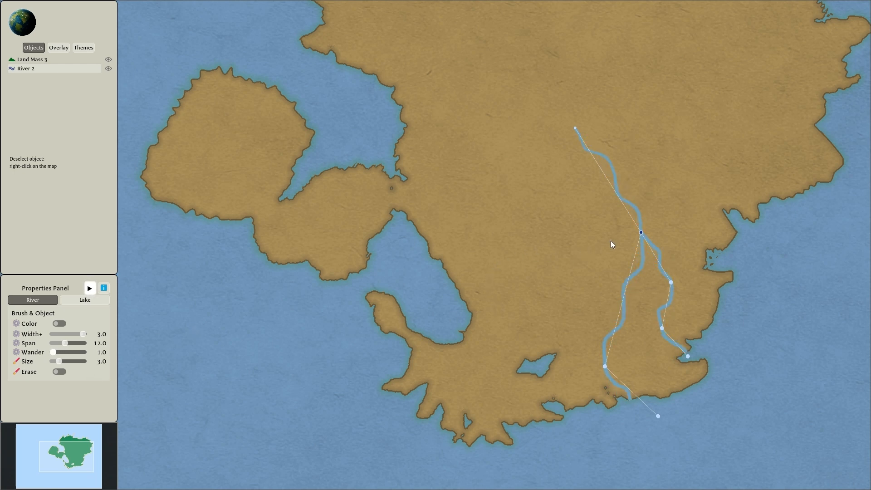
{"action": "key", "text": "ctrl"}
{"action": "mouse_move", "coordinate": [642, 303]}
{"action": "left_mouse_down"}
{"action": "mouse_move", "coordinate": [693, 221]}
{"action": "mouse_move", "coordinate": [692, 188]}
{"action": "mouse_move", "coordinate": [696, 208]}
{"action": "left_mouse_up"}
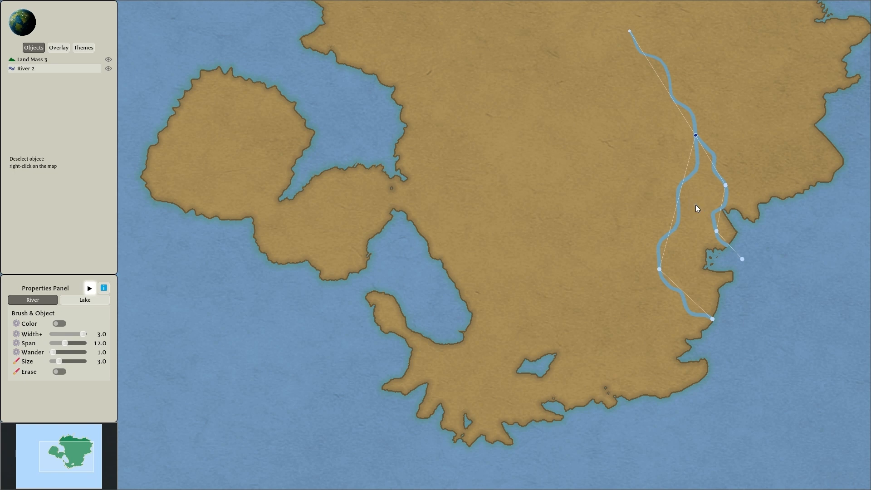
{"action": "scroll", "coordinate": [750, 286], "scroll_direction": "down", "scroll_amount": 2}
{"action": "right_click", "coordinate": [306, 136]}
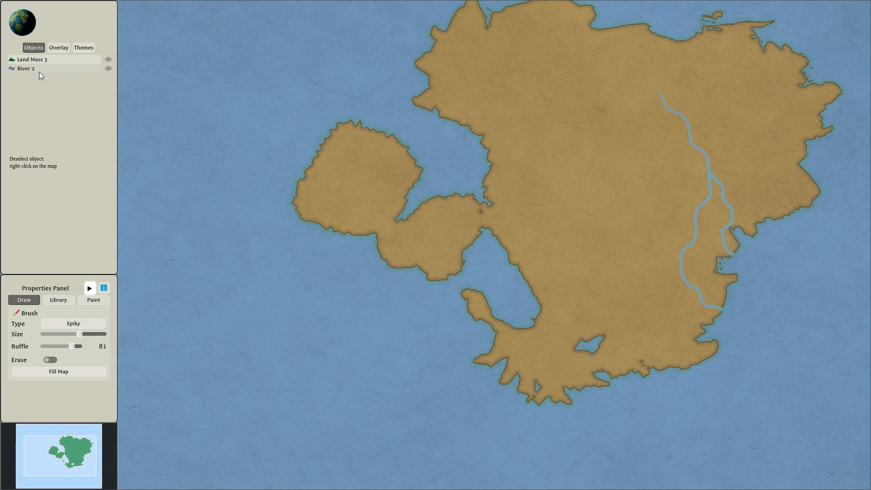
Make River 2 a child of Land Mass 3 and move the land mass together with its river toward the southwest.
{"action": "mouse_move", "coordinate": [34, 69]}
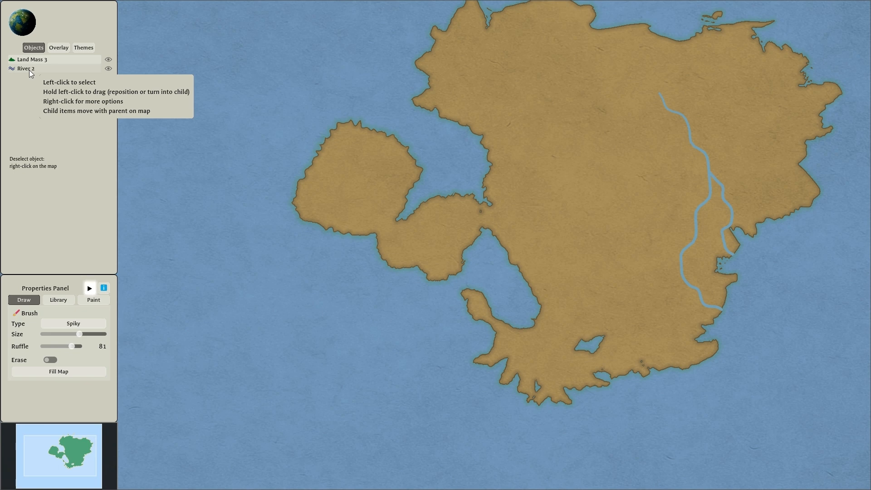
{"action": "left_click_drag", "start_coordinate": [26, 68], "coordinate": [47, 61]}
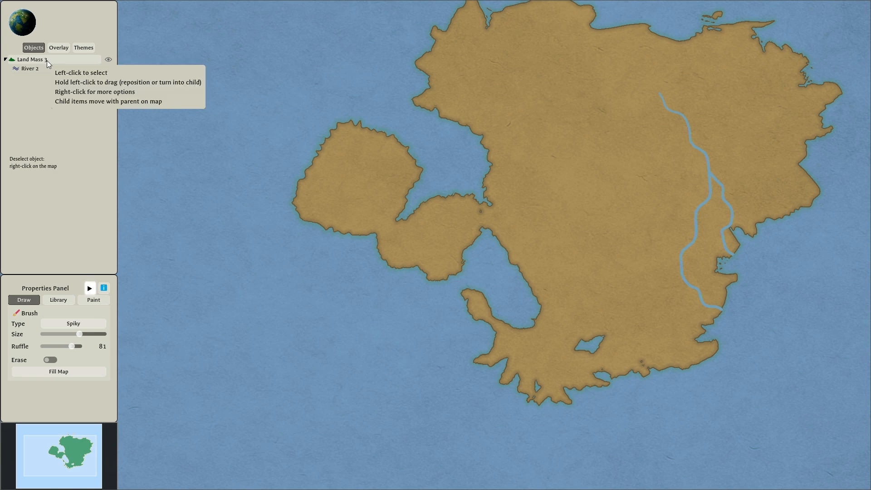
{"action": "key", "text": "e"}
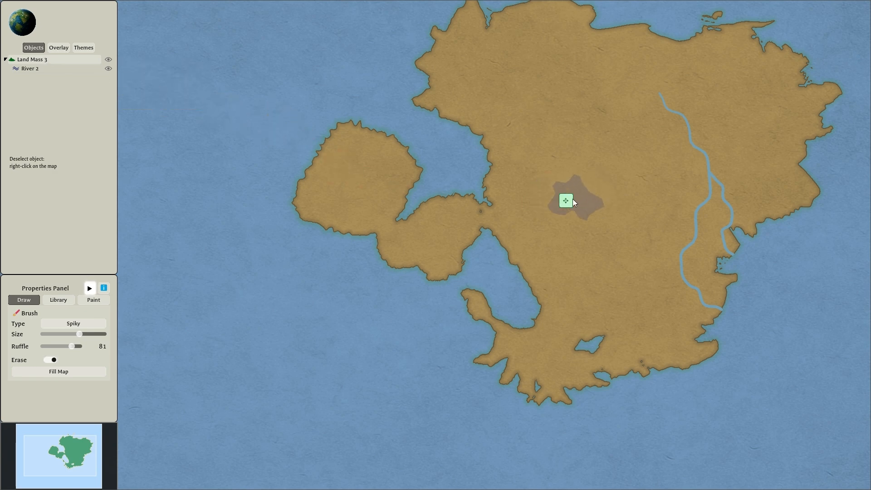
{"action": "mouse_move", "coordinate": [568, 202]}
{"action": "left_mouse_down"}
{"action": "mouse_move", "coordinate": [483, 219]}
{"action": "mouse_move", "coordinate": [472, 242]}
{"action": "left_mouse_up"}
{"action": "key", "text": "e"}
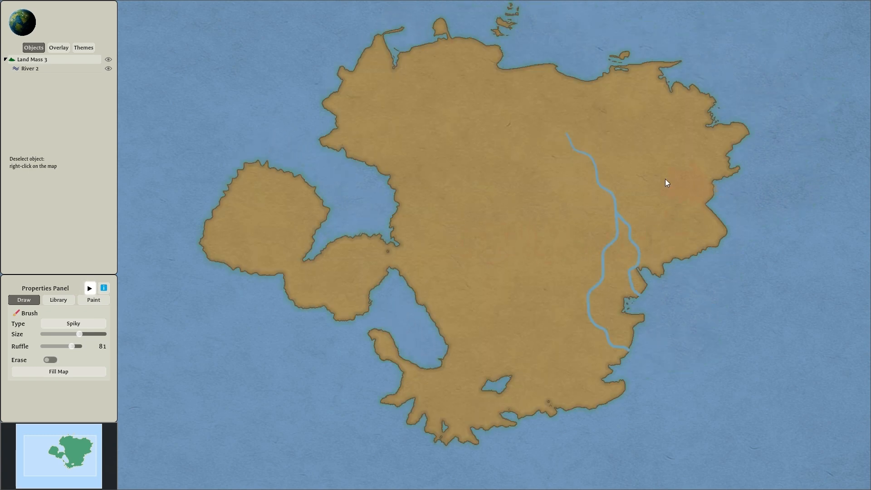
{"action": "right_click", "coordinate": [631, 178]}
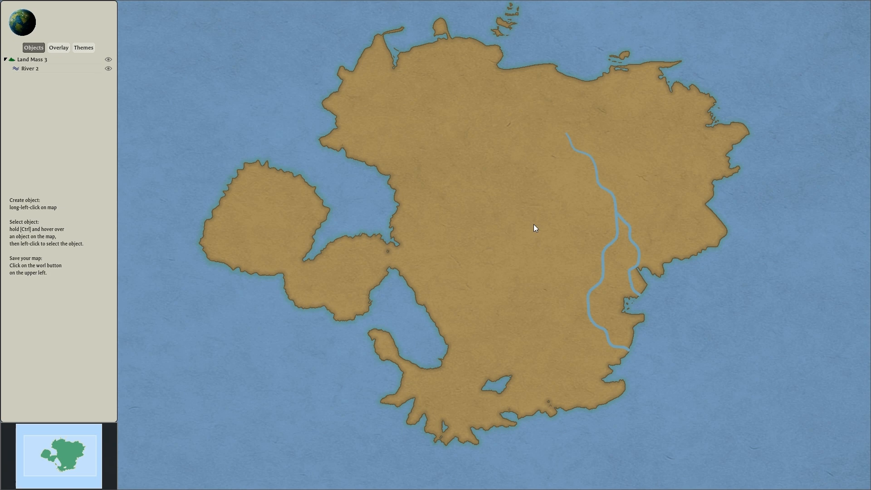
Create a path from the continent's interior eastward across the river, ending near the east coast.
{"action": "left_click", "coordinate": [507, 179]}
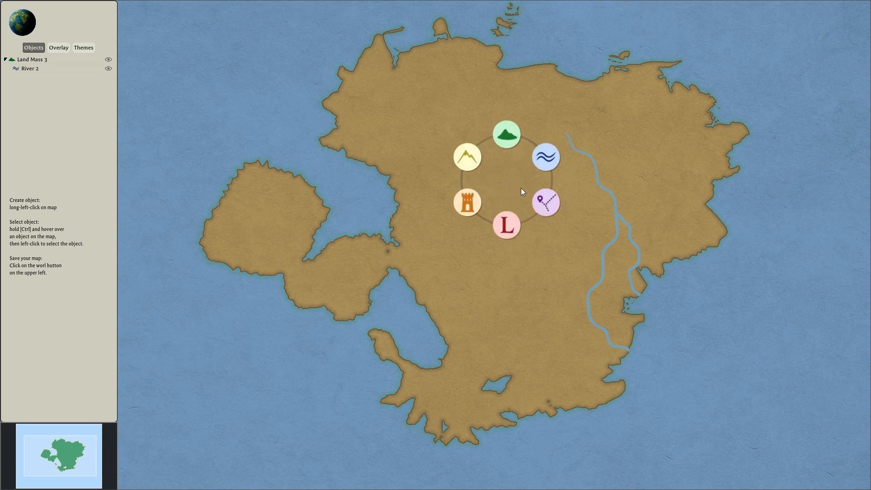
{"action": "left_click", "coordinate": [549, 205]}
{"action": "left_click", "coordinate": [576, 216]}
{"action": "left_click", "coordinate": [679, 165]}
{"action": "left_click", "coordinate": [702, 183]}
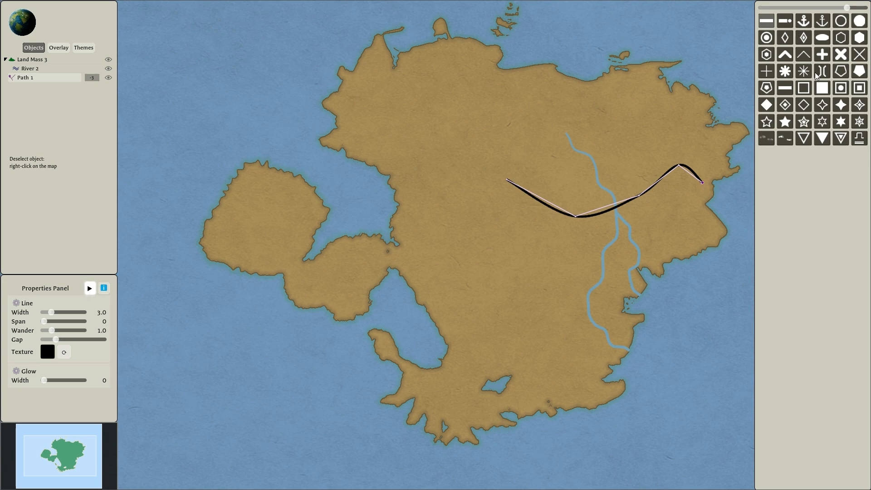
Try the dash, dash-dot and cross patterns on the path and settle on the filled circle pattern.
{"action": "scroll", "coordinate": [732, 72], "scroll_direction": "up", "scroll_amount": 3}
{"action": "left_click", "coordinate": [788, 89]}
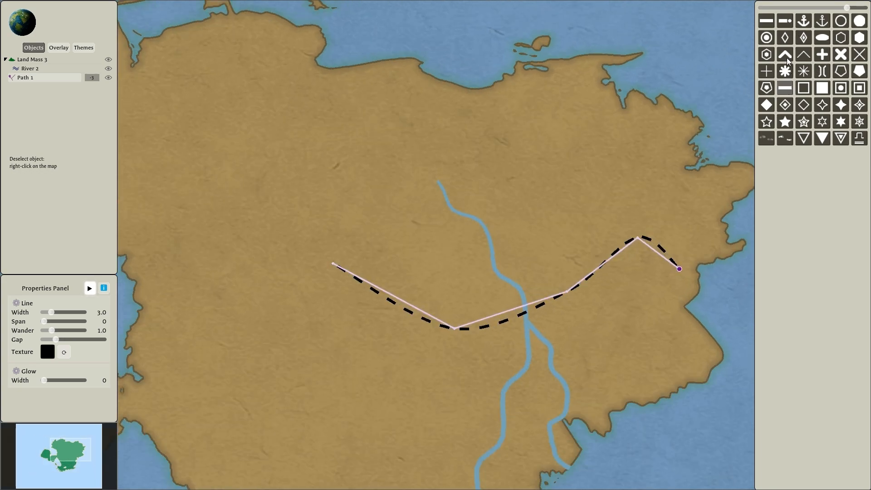
{"action": "left_click", "coordinate": [792, 24]}
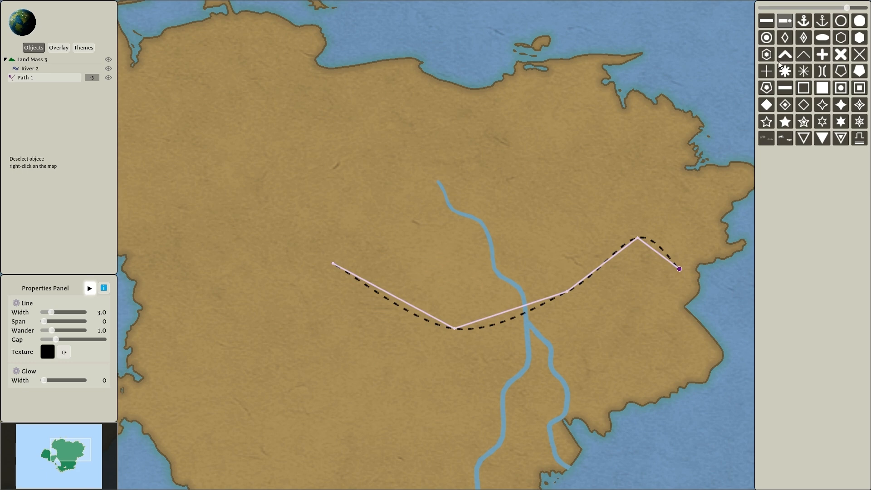
{"action": "left_click", "coordinate": [767, 71]}
{"action": "left_click", "coordinate": [859, 28]}
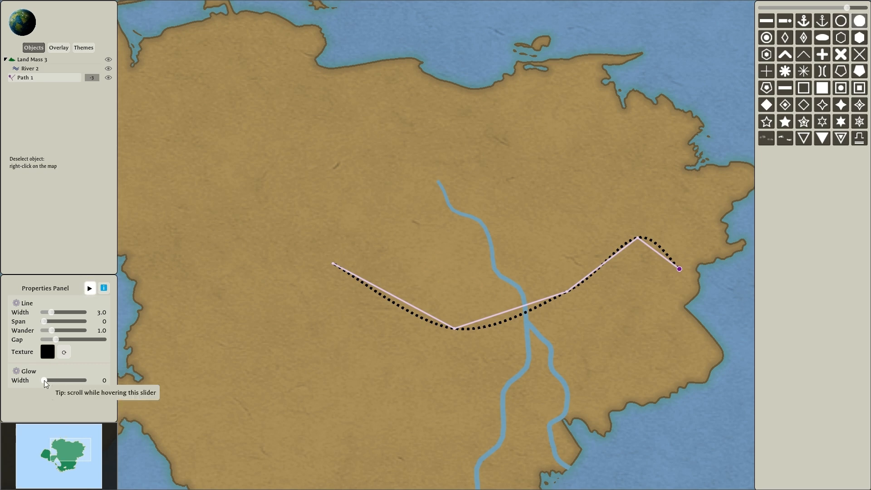
Give the path a glow of width 25 and hide its line with width 0.2 and a texture alpha of 6.
{"action": "left_click_drag", "start_coordinate": [44, 380], "coordinate": [76, 380]}
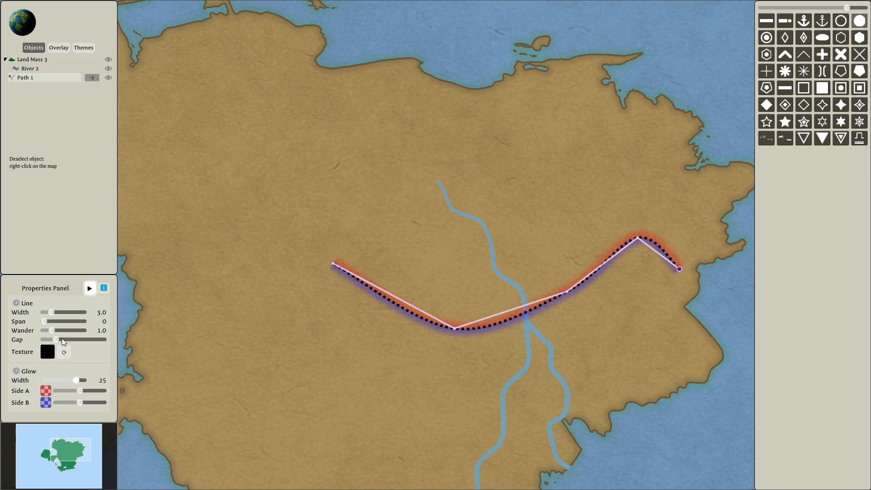
{"action": "left_click_drag", "start_coordinate": [52, 313], "coordinate": [43, 314]}
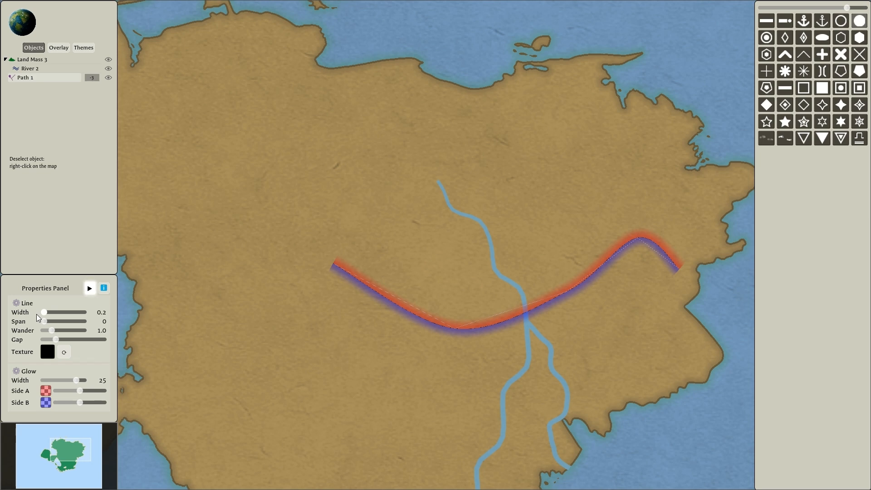
{"action": "left_click", "coordinate": [47, 352]}
{"action": "left_click_drag", "start_coordinate": [38, 293], "coordinate": [12, 297]}
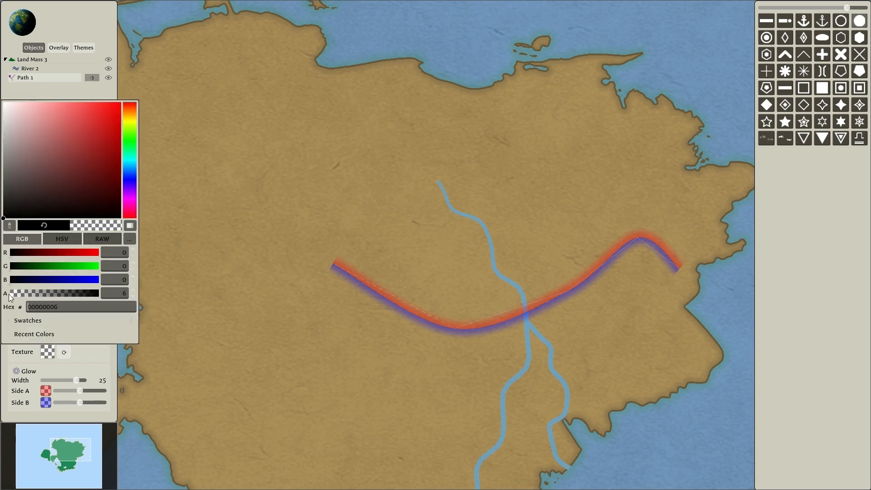
{"action": "left_click", "coordinate": [94, 360]}
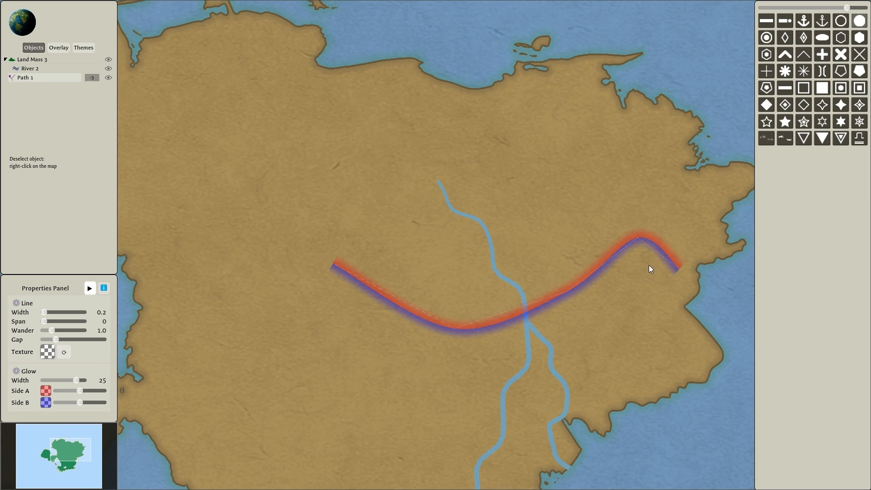
Slightly raise the Side A slider of the path's glow, change that side's color to green, and deselect the path.
{"action": "mouse_move", "coordinate": [80, 391]}
{"action": "left_mouse_down"}
{"action": "mouse_move", "coordinate": [92, 390]}
{"action": "mouse_move", "coordinate": [71, 391]}
{"action": "mouse_move", "coordinate": [82, 390]}
{"action": "left_mouse_up"}
{"action": "left_click", "coordinate": [45, 390]}
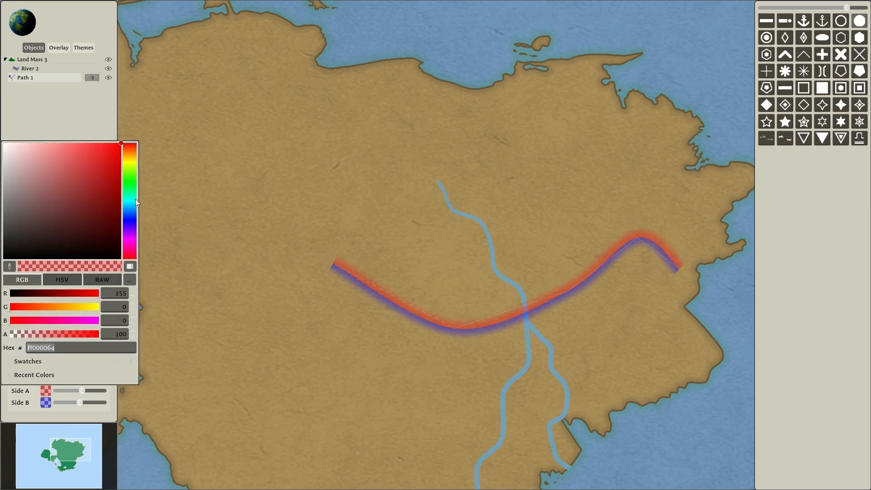
{"action": "left_click", "coordinate": [129, 185]}
{"action": "left_click", "coordinate": [75, 416]}
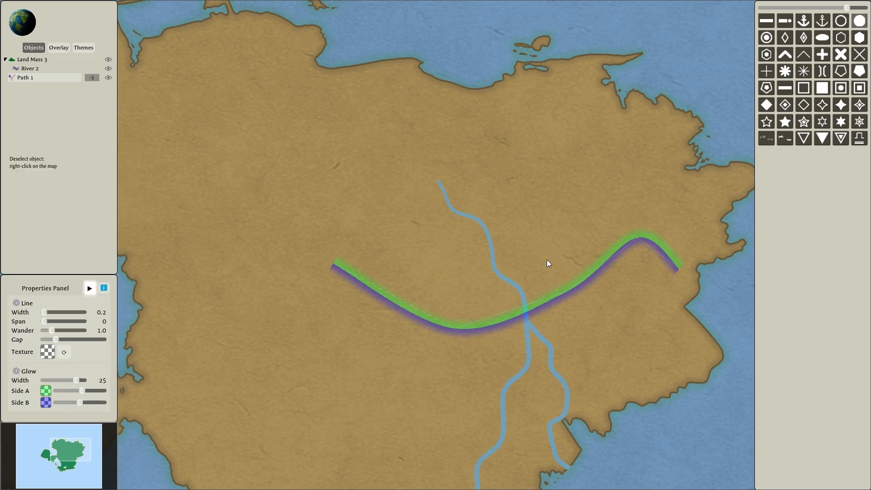
{"action": "right_click", "coordinate": [355, 210]}
Add a label above the path's western end, then move, arch and rotate it to follow the path's curve.
{"action": "left_click", "coordinate": [356, 207]}
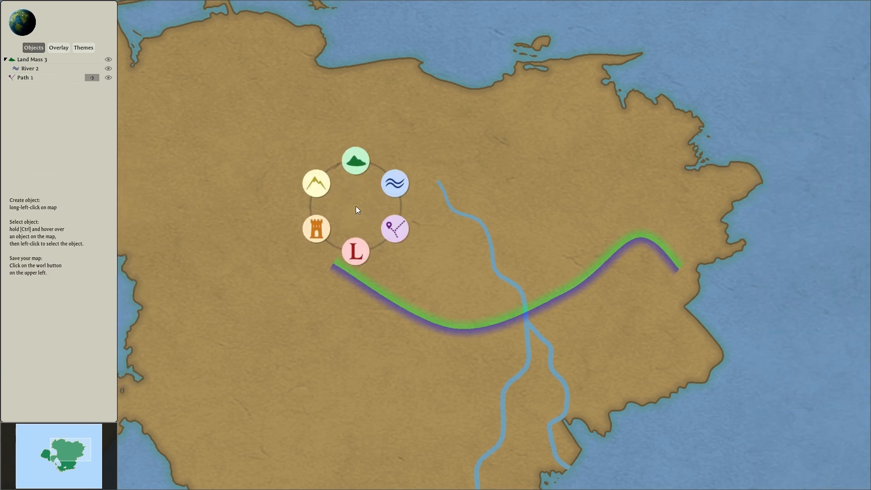
{"action": "left_click", "coordinate": [357, 250]}
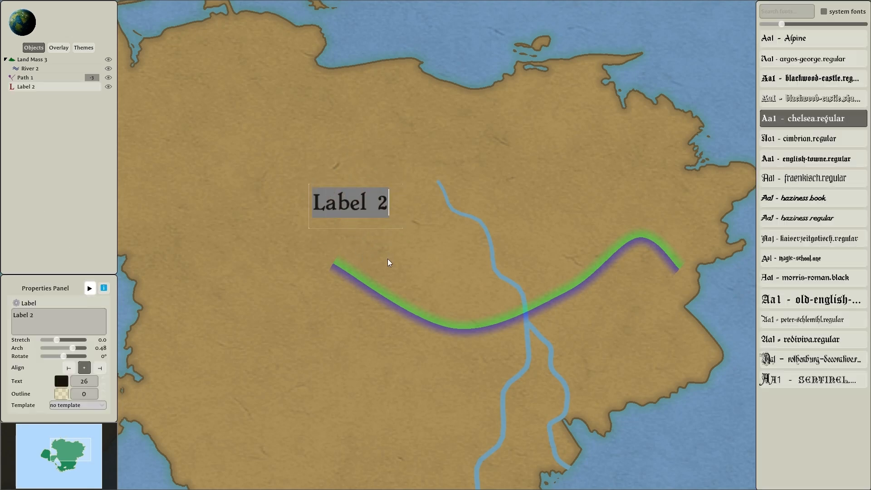
{"action": "left_click_drag", "start_coordinate": [362, 237], "coordinate": [332, 332]}
{"action": "left_click_drag", "start_coordinate": [353, 278], "coordinate": [403, 304]}
{"action": "left_click", "coordinate": [320, 182]}
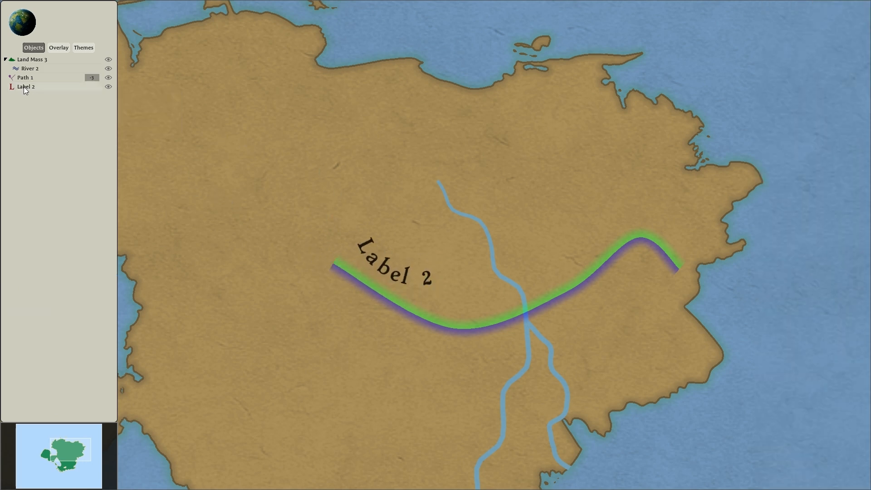
Nest the label under the river and move the river with its label northwest, then deselect it.
{"action": "left_click_drag", "start_coordinate": [40, 84], "coordinate": [42, 71]}
{"action": "left_click", "coordinate": [37, 70]}
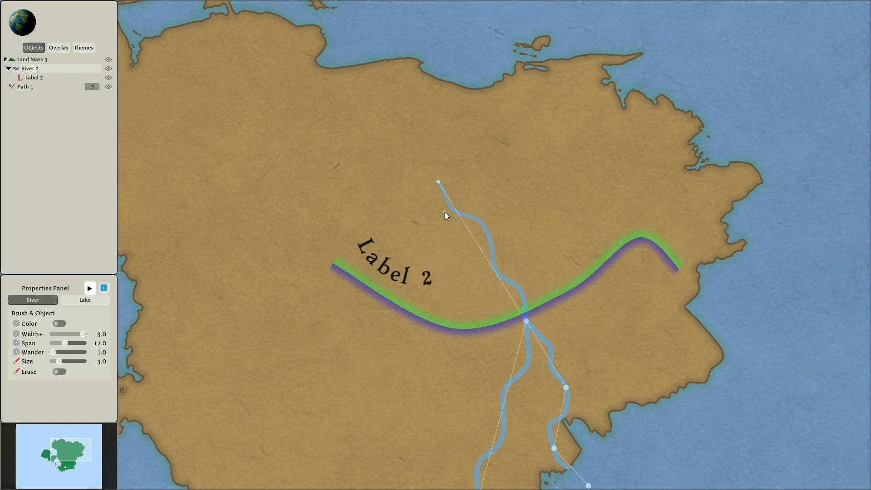
{"action": "left_click_drag", "start_coordinate": [527, 414], "coordinate": [427, 349]}
{"action": "left_click", "coordinate": [505, 239]}
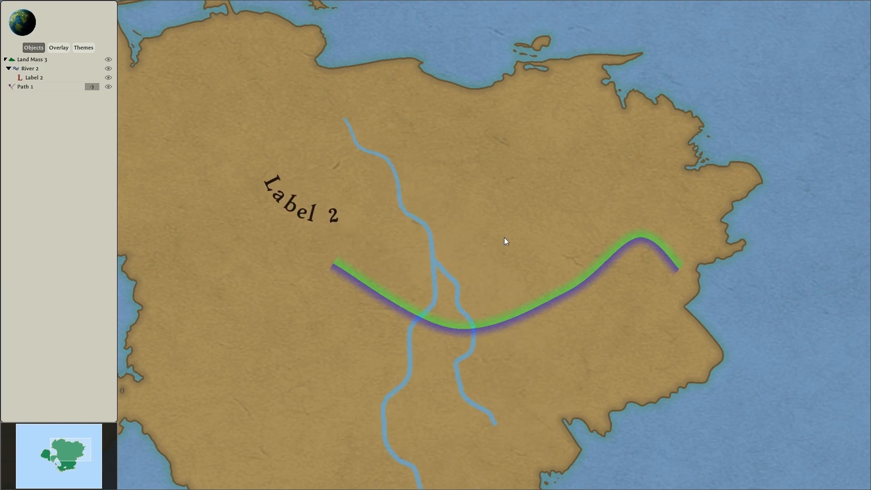
Create a symbol object, select the whole purple mountain family and brush a mountain range across the continent's northeast.
{"action": "left_click", "coordinate": [484, 207]}
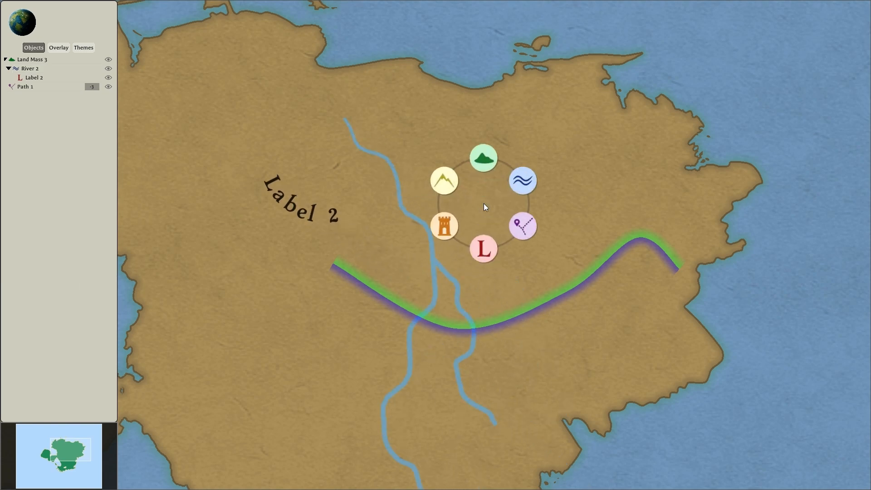
{"action": "left_click", "coordinate": [451, 228]}
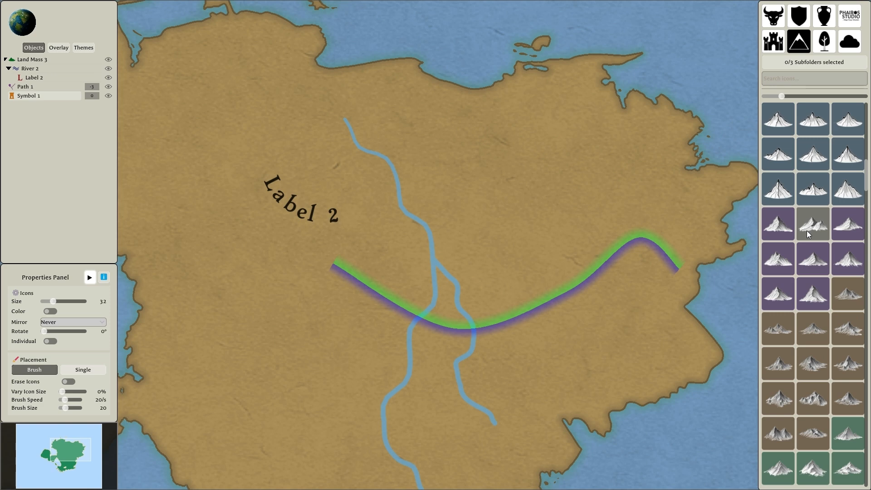
{"action": "left_click", "coordinate": [774, 227]}
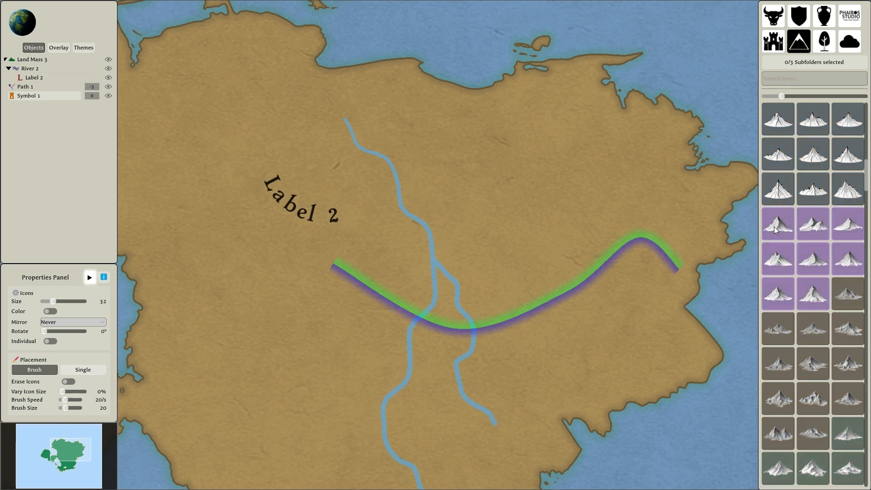
{"action": "mouse_move", "coordinate": [464, 112]}
{"action": "left_mouse_down"}
{"action": "mouse_move", "coordinate": [576, 131]}
{"action": "mouse_move", "coordinate": [629, 206]}
{"action": "left_mouse_up"}
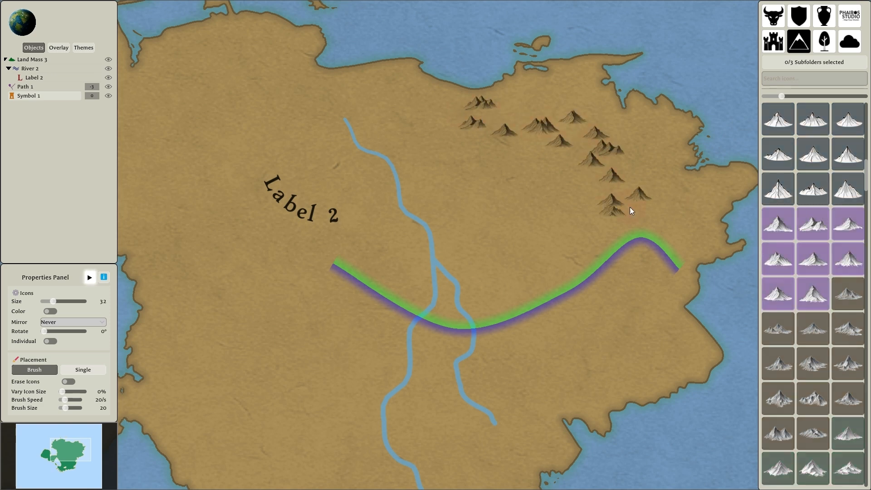
{"action": "left_click_drag", "start_coordinate": [590, 178], "coordinate": [529, 136]}
Switch to single placement and add individual mountains west of the brushed range, up to near the river's source.
{"action": "left_click", "coordinate": [74, 369]}
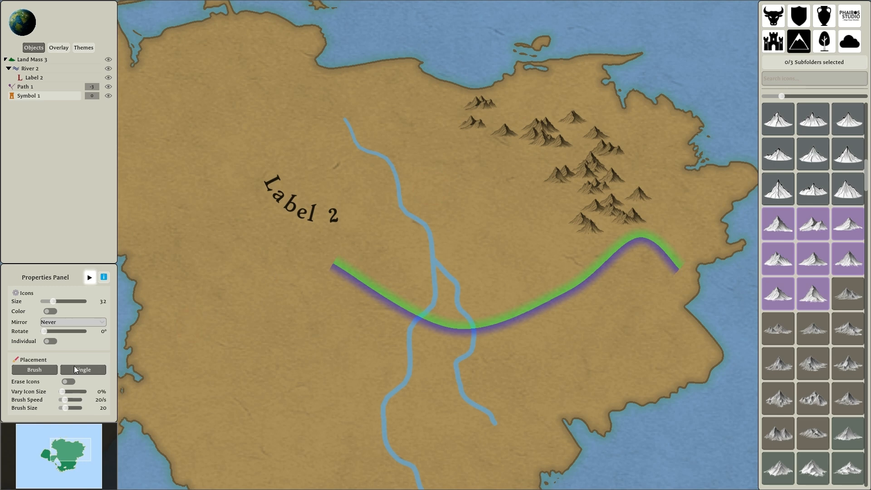
{"action": "left_click", "coordinate": [513, 178]}
{"action": "left_click", "coordinate": [512, 167]}
{"action": "left_click", "coordinate": [472, 154]}
{"action": "left_click", "coordinate": [444, 117]}
{"action": "left_click", "coordinate": [392, 107]}
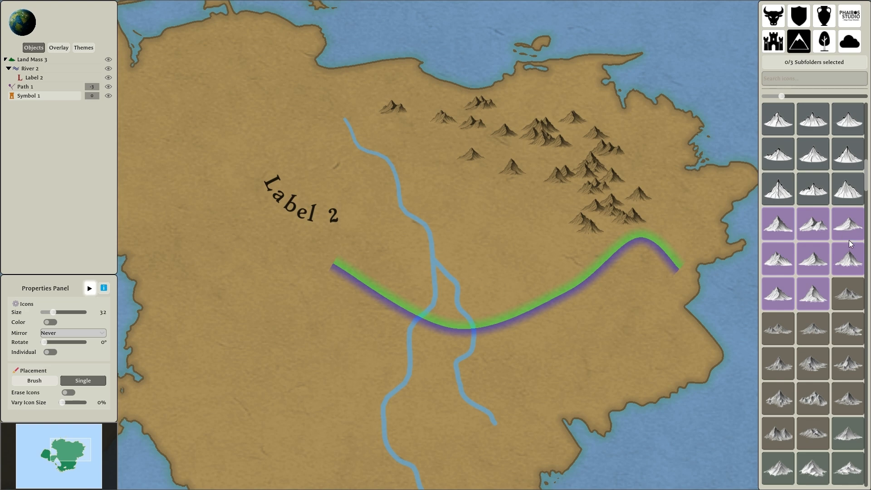
Place a hand-picked mix of mountain icons across the continent's northwest, then clear the icon selection and deselect the symbol object.
{"action": "left_click", "coordinate": [817, 227]}
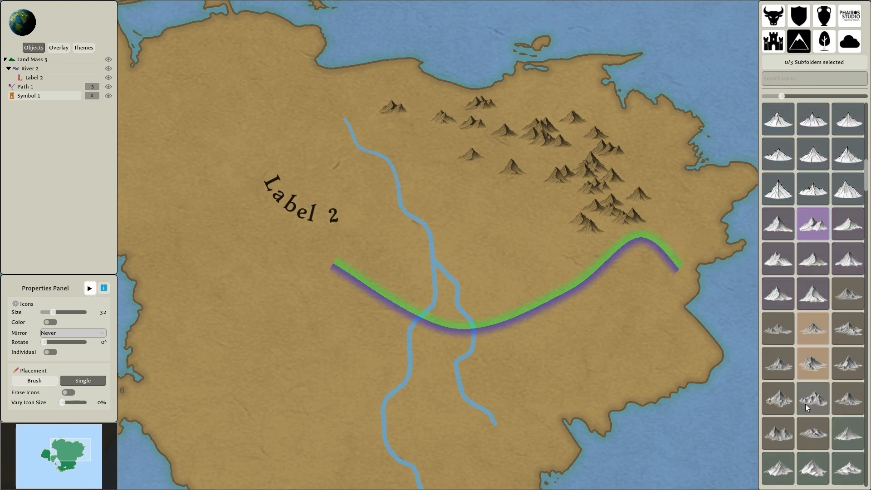
{"action": "left_click", "coordinate": [398, 149]}
{"action": "left_click", "coordinate": [337, 84]}
{"action": "left_click", "coordinate": [326, 96]}
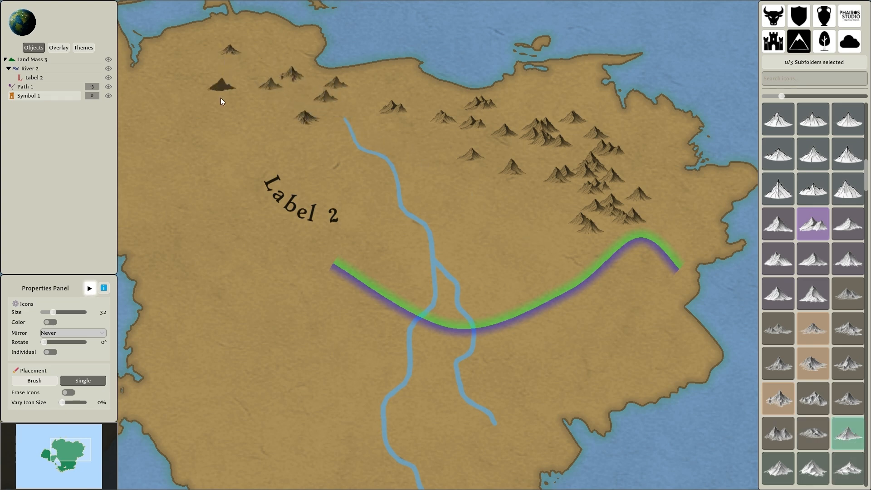
{"action": "left_click", "coordinate": [233, 99]}
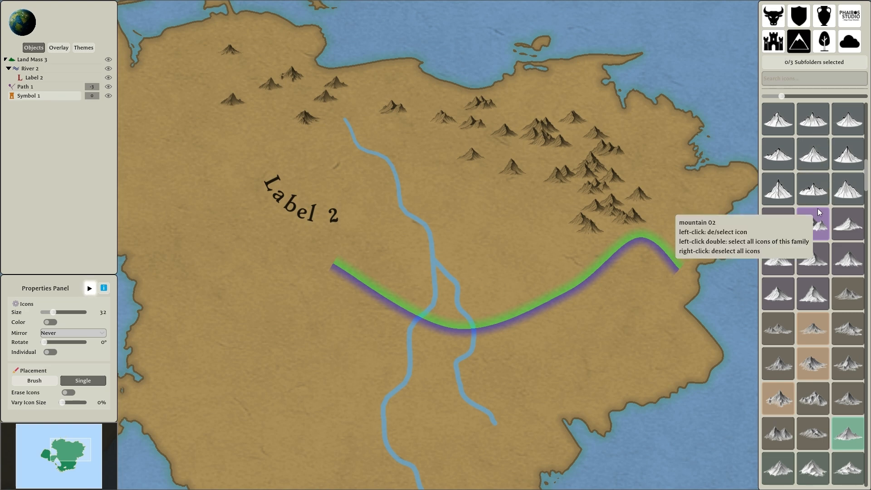
{"action": "double_click", "coordinate": [820, 227]}
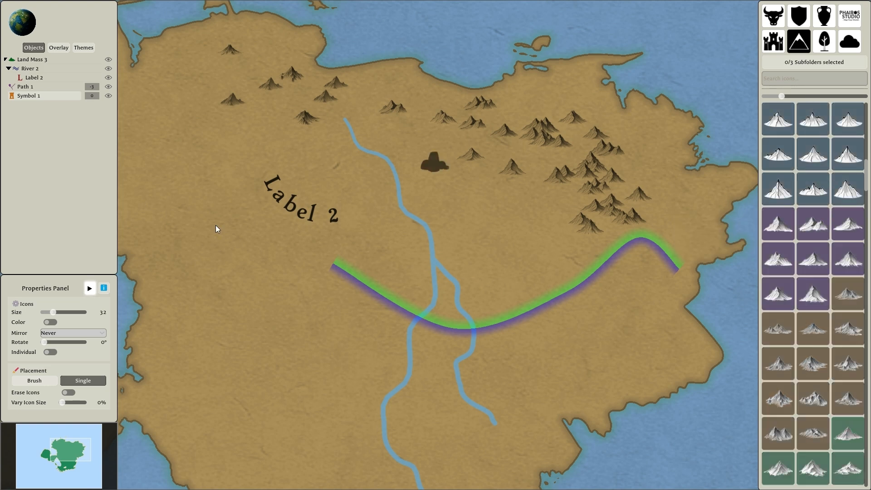
{"action": "key", "text": "Escape"}
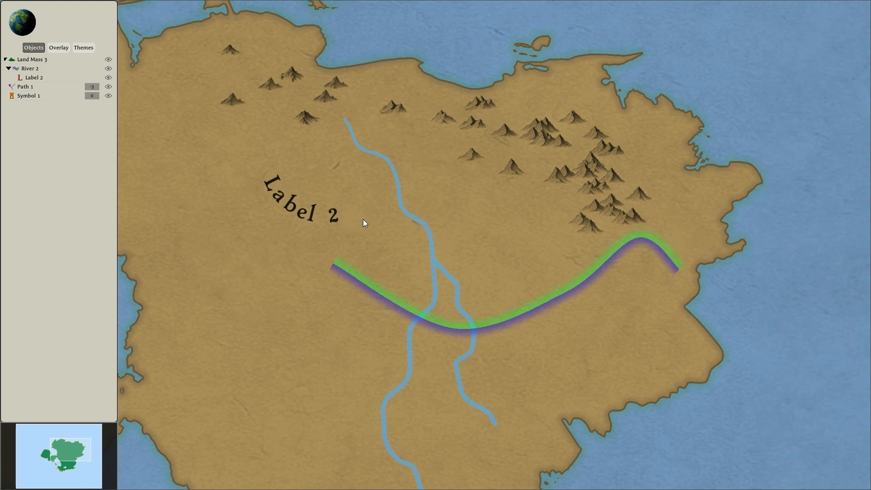
Create an area object and paint a tall patch on the land west of the path.
{"action": "right_click", "coordinate": [236, 310]}
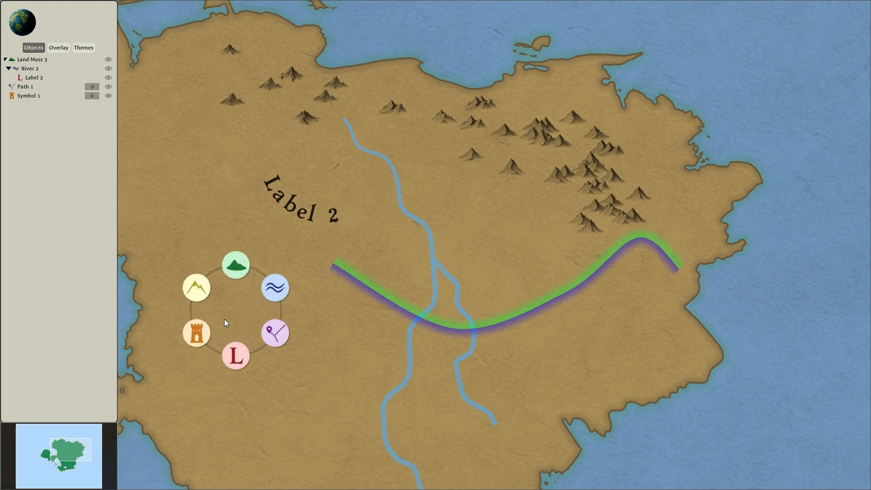
{"action": "left_click", "coordinate": [198, 295]}
{"action": "mouse_move", "coordinate": [214, 236]}
{"action": "left_mouse_down"}
{"action": "mouse_move", "coordinate": [196, 263]}
{"action": "mouse_move", "coordinate": [200, 337]}
{"action": "mouse_move", "coordinate": [228, 343]}
{"action": "mouse_move", "coordinate": [217, 255]}
{"action": "left_mouse_up"}
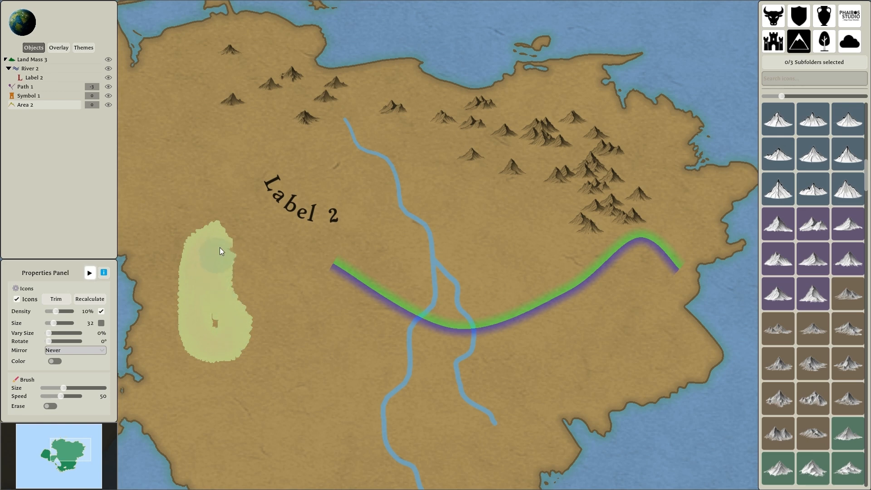
{"action": "mouse_move", "coordinate": [242, 308]}
{"action": "left_mouse_down"}
{"action": "mouse_move", "coordinate": [210, 292]}
{"action": "mouse_move", "coordinate": [235, 246]}
{"action": "mouse_move", "coordinate": [205, 258]}
{"action": "mouse_move", "coordinate": [221, 304]}
{"action": "mouse_move", "coordinate": [207, 331]}
{"action": "mouse_move", "coordinate": [230, 252]}
{"action": "mouse_move", "coordinate": [241, 254]}
{"action": "mouse_move", "coordinate": [243, 271]}
{"action": "mouse_move", "coordinate": [241, 336]}
{"action": "mouse_move", "coordinate": [215, 344]}
{"action": "mouse_move", "coordinate": [212, 318]}
{"action": "mouse_move", "coordinate": [246, 291]}
{"action": "left_mouse_up"}
{"action": "left_click_drag", "start_coordinate": [256, 340], "coordinate": [252, 300]}
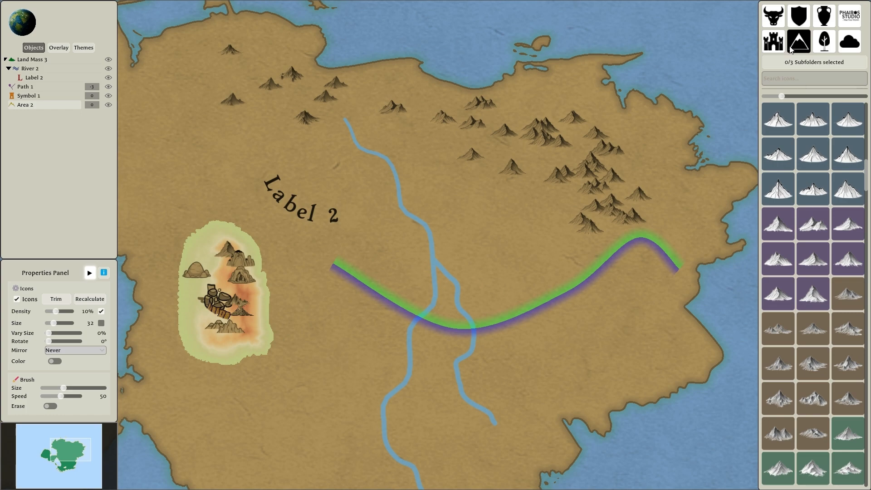
Fill the area with vegetation icons using the whole green-backed family of broadleaf trees.
{"action": "left_click", "coordinate": [799, 45]}
{"action": "left_click", "coordinate": [825, 47]}
{"action": "scroll", "coordinate": [834, 234], "scroll_direction": "down", "scroll_amount": 10}
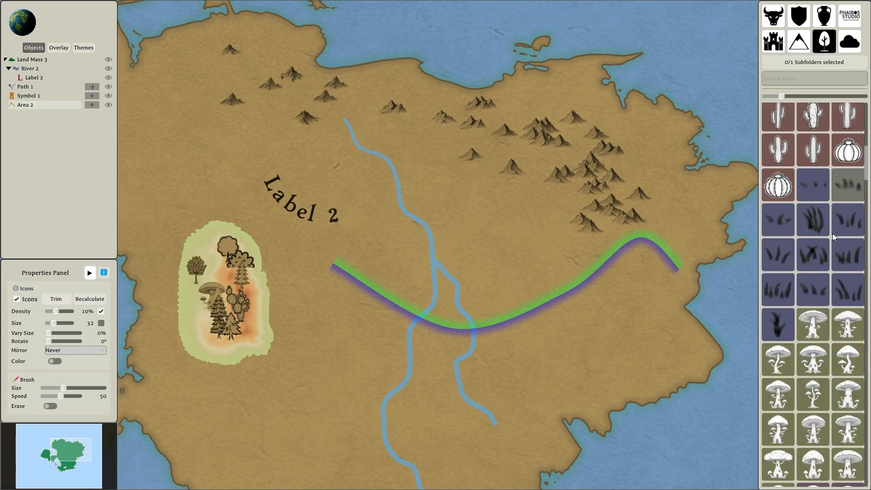
{"action": "scroll", "coordinate": [814, 252], "scroll_direction": "down", "scroll_amount": 10}
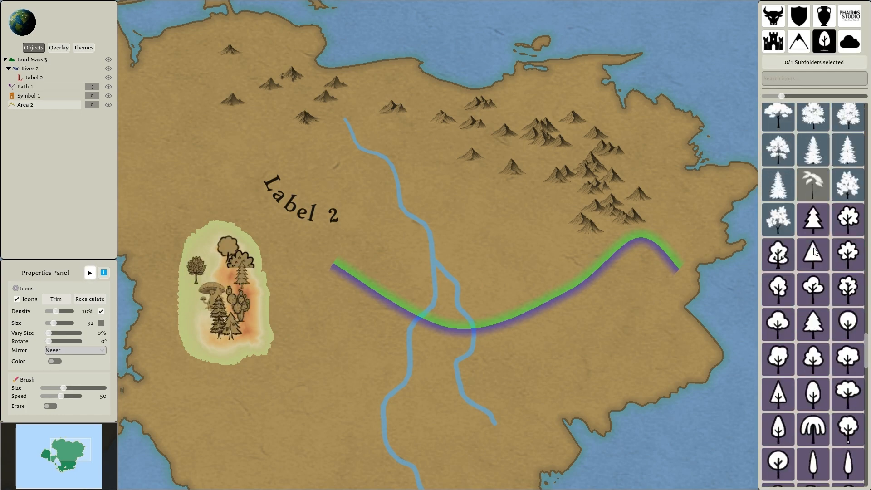
{"action": "scroll", "coordinate": [812, 253], "scroll_direction": "down", "scroll_amount": 4}
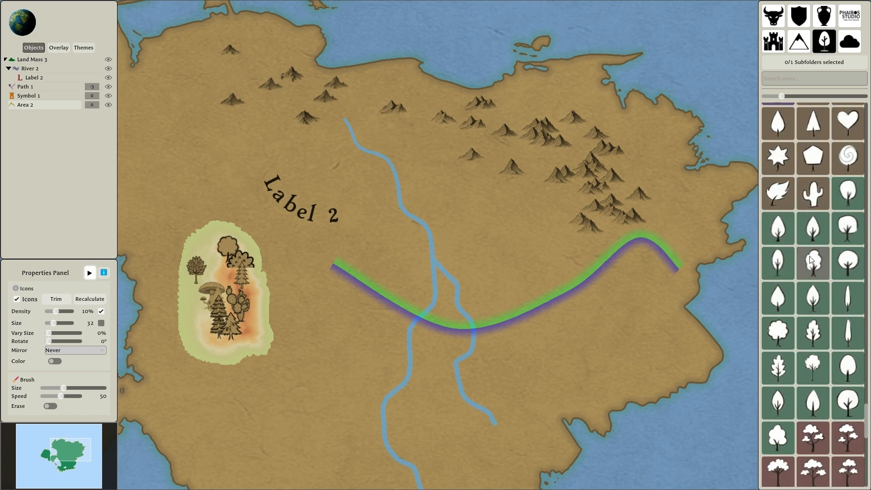
{"action": "double_click", "coordinate": [842, 198]}
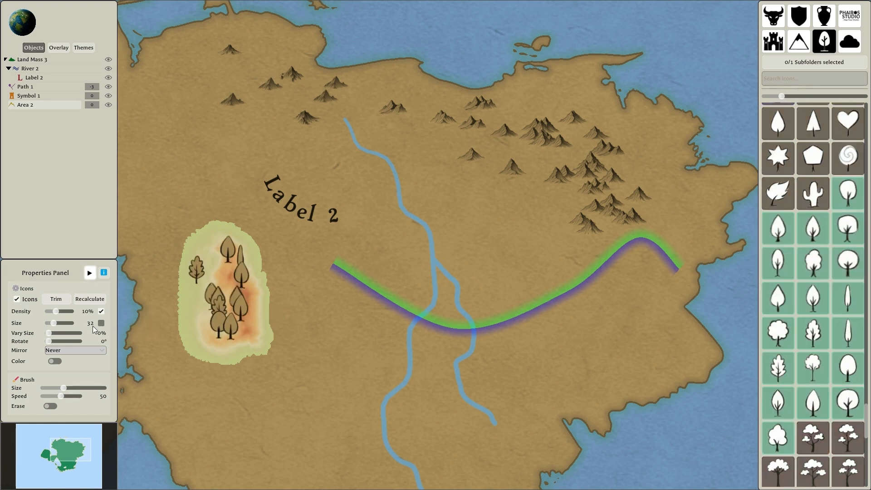
Set the area's icon size to 16 and its density to 21%.
{"action": "left_click", "coordinate": [57, 314]}
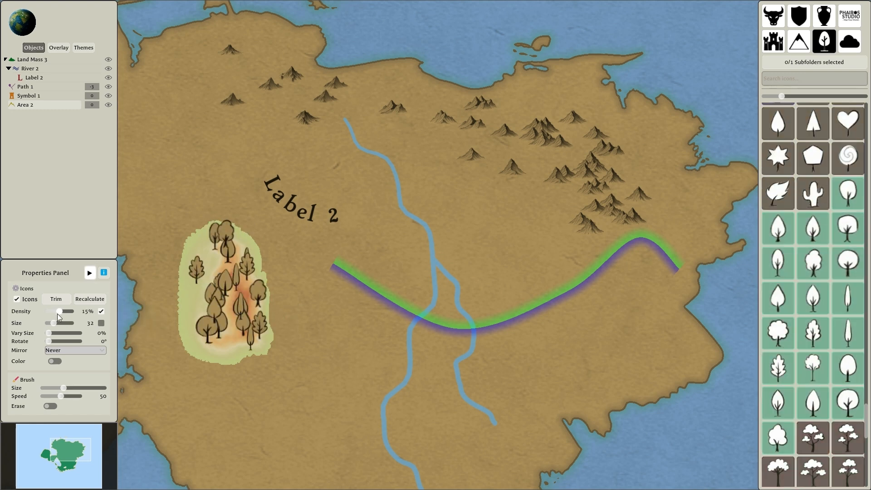
{"action": "left_click", "coordinate": [55, 323]}
{"action": "scroll", "coordinate": [54, 323], "scroll_direction": "down", "scroll_amount": 4}
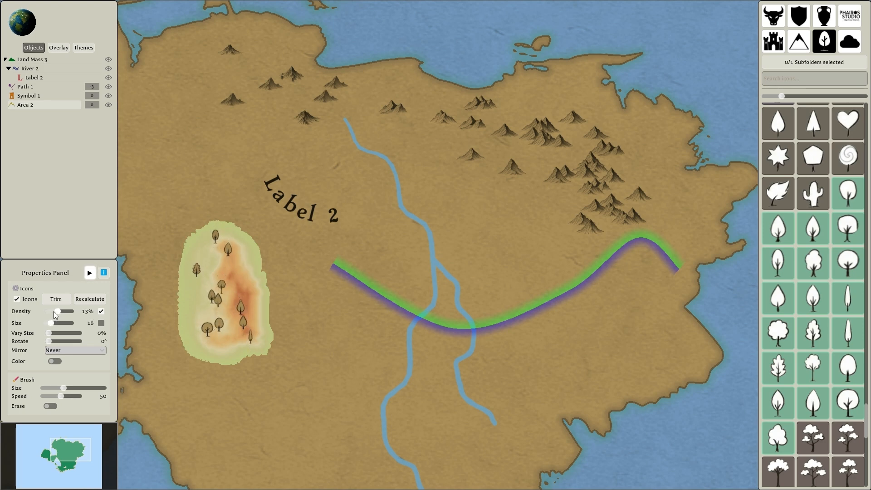
{"action": "scroll", "coordinate": [59, 312], "scroll_direction": "up", "scroll_amount": 3}
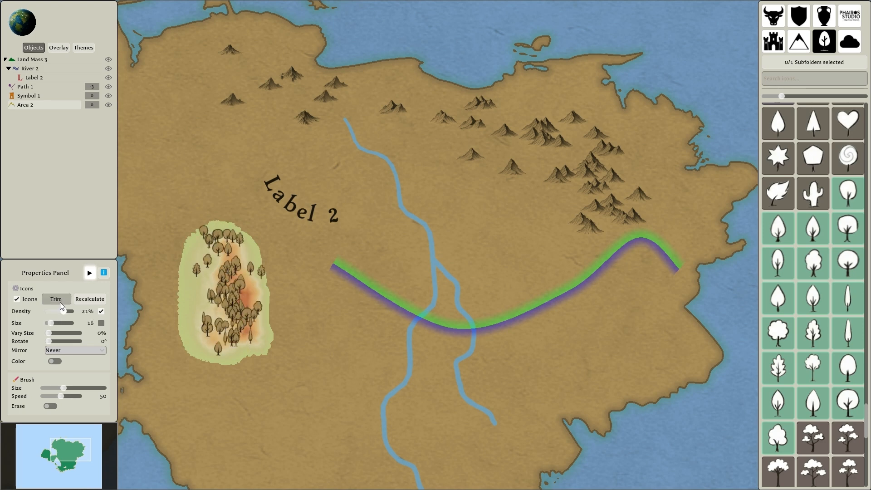
Recalculate the tree placement in the area several times to get a new random distribution.
{"action": "left_click", "coordinate": [86, 298]}
{"action": "left_click", "coordinate": [86, 298]}
{"action": "left_click", "coordinate": [86, 297]}
{"action": "left_click", "coordinate": [87, 300]}
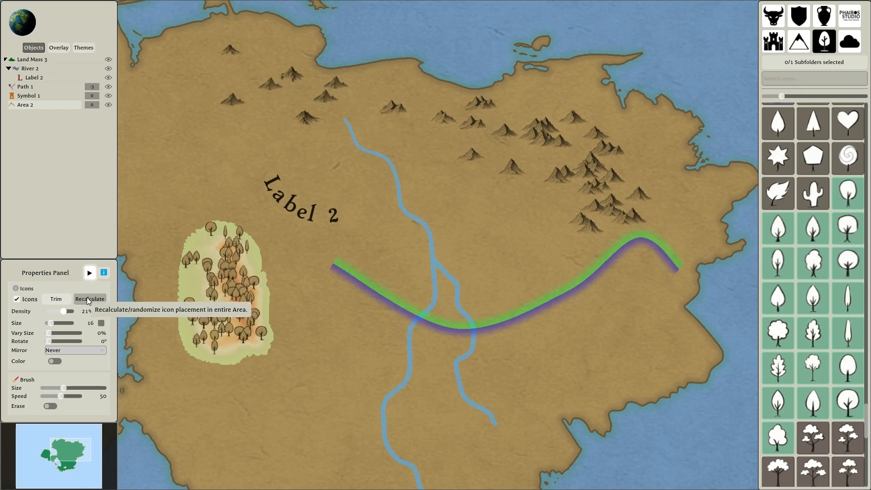
Turn on custom coloring for the area's trees and set the color to orange.
{"action": "scroll", "coordinate": [159, 304], "scroll_direction": "up", "scroll_amount": 2}
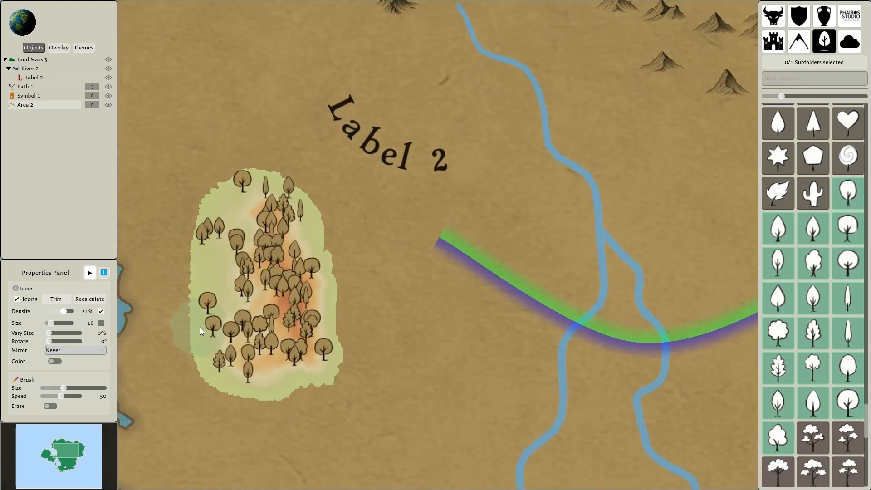
{"action": "left_click", "coordinate": [56, 362]}
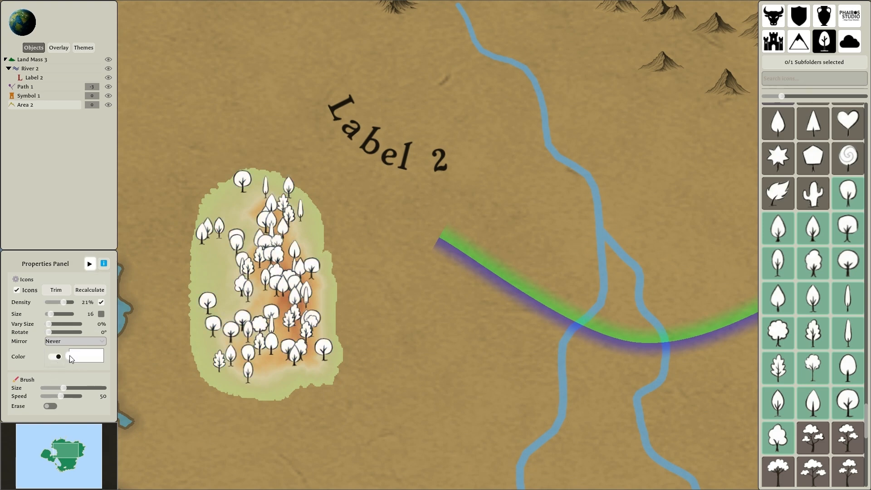
{"action": "left_click", "coordinate": [71, 356]}
{"action": "left_click_drag", "start_coordinate": [203, 254], "coordinate": [199, 260]}
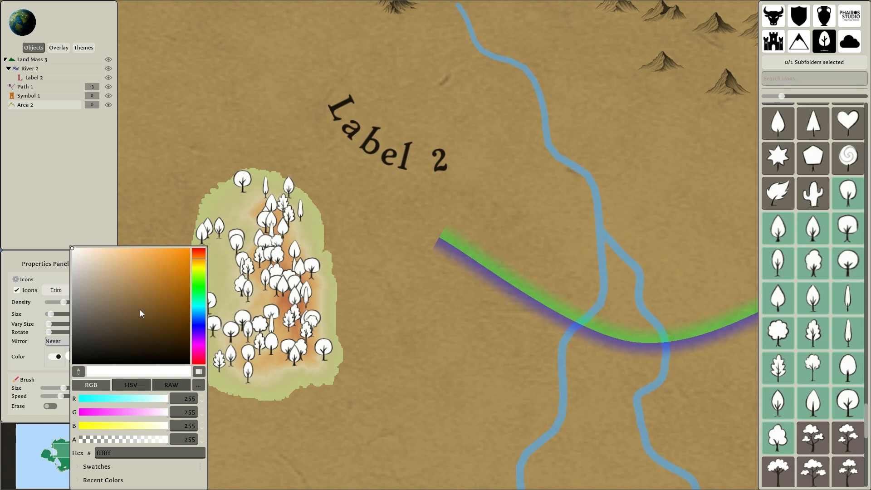
{"action": "left_click", "coordinate": [172, 268]}
{"action": "left_click", "coordinate": [48, 369]}
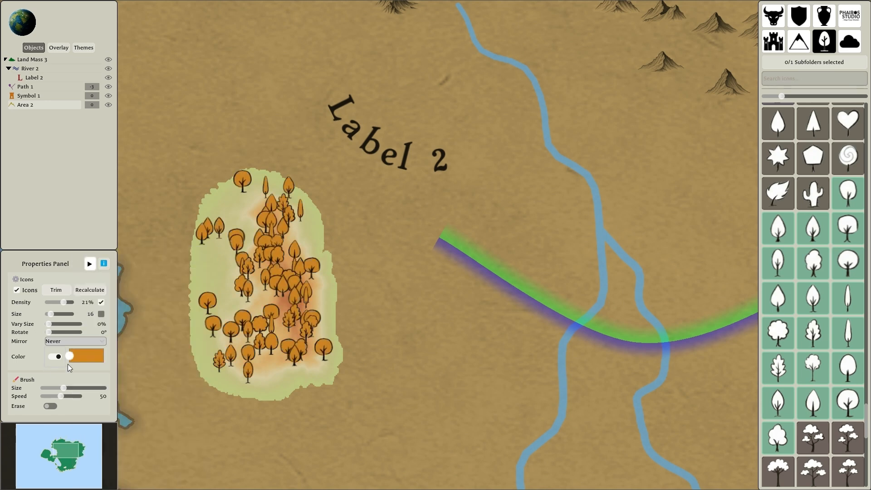
Add a yellow stop at the end of the trees' color gradient.
{"action": "left_click", "coordinate": [100, 357]}
{"action": "left_click_drag", "start_coordinate": [230, 281], "coordinate": [230, 267]}
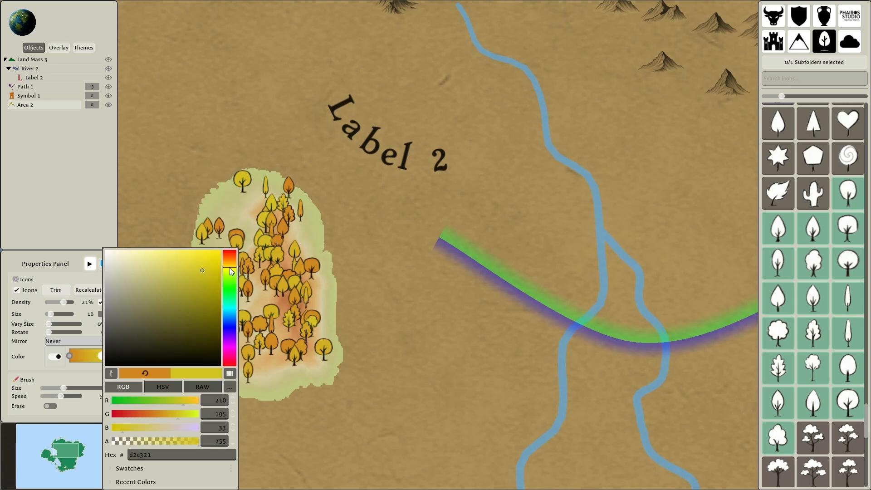
{"action": "left_click", "coordinate": [75, 376]}
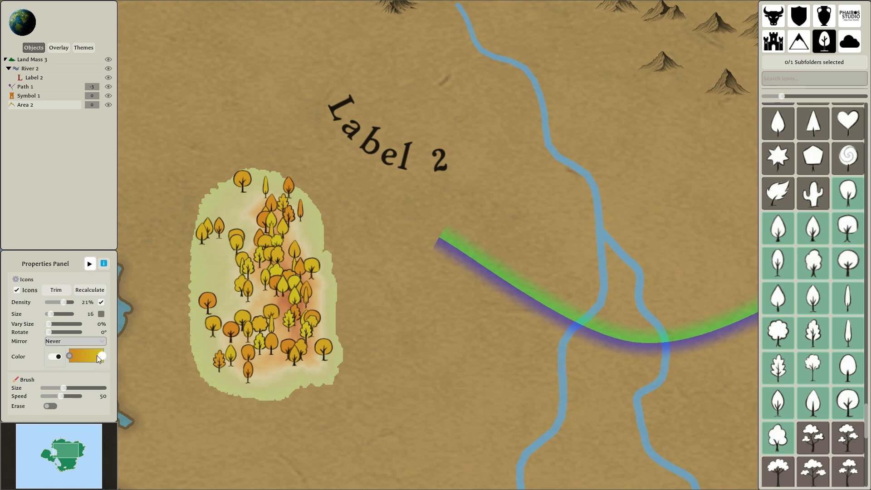
Move the tree gradient's existing stops inward and add a red-orange stop at its start and a lime-green stop at its end.
{"action": "left_click_drag", "start_coordinate": [70, 355], "coordinate": [82, 356]}
{"action": "left_click", "coordinate": [70, 356]}
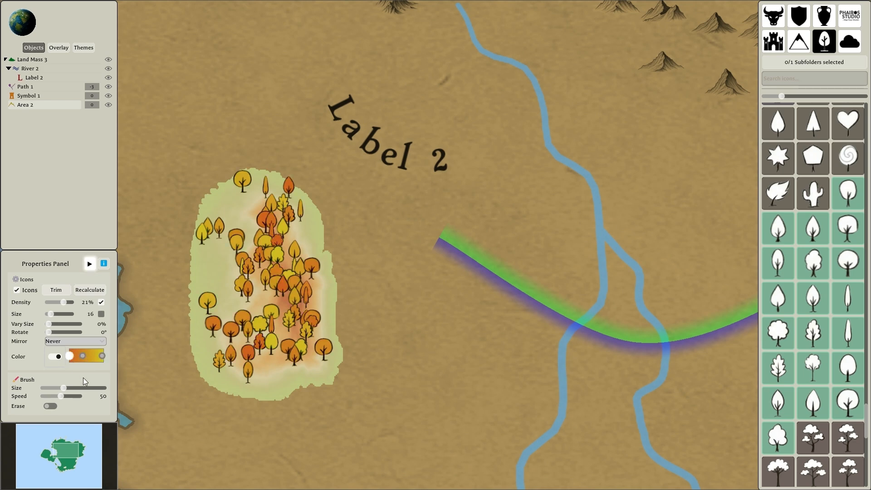
{"action": "left_click_drag", "start_coordinate": [102, 355], "coordinate": [97, 357]}
{"action": "double_click", "coordinate": [103, 356]}
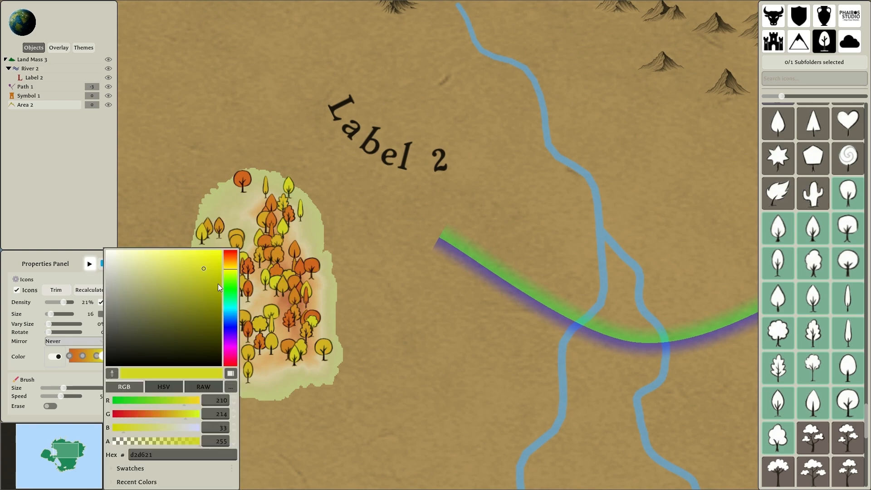
{"action": "left_click", "coordinate": [230, 272]}
{"action": "left_click_drag", "start_coordinate": [231, 275], "coordinate": [223, 287]}
{"action": "left_click", "coordinate": [70, 378]}
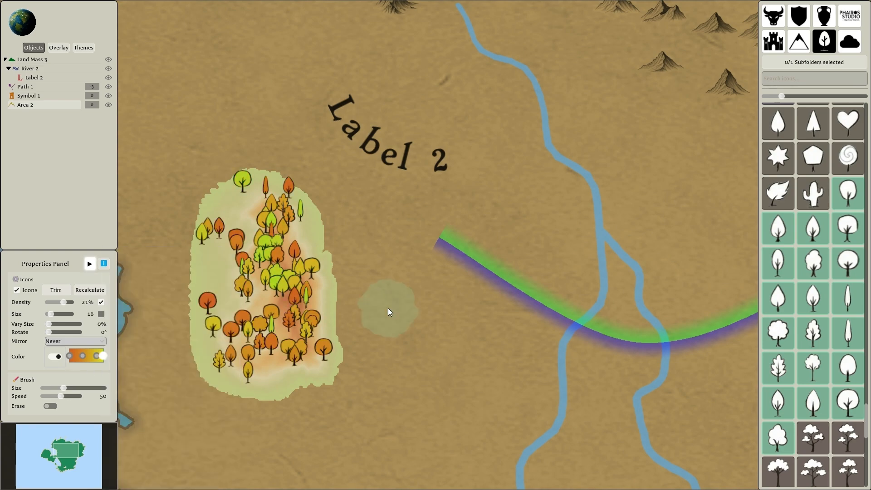
{"action": "right_click", "coordinate": [389, 310]}
{"action": "scroll", "coordinate": [389, 310], "scroll_direction": "down", "scroll_amount": 7}
{"action": "scroll", "coordinate": [508, 303], "scroll_direction": "up", "scroll_amount": 2}
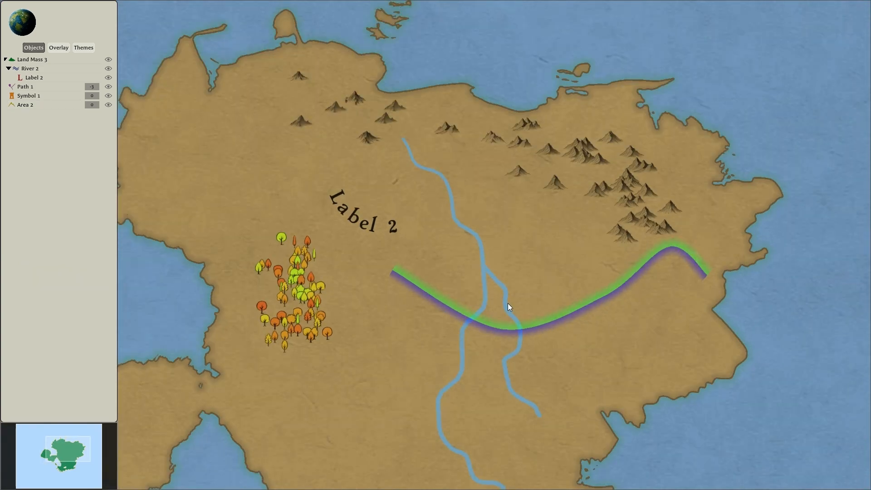
{"action": "right_click", "coordinate": [359, 247]}
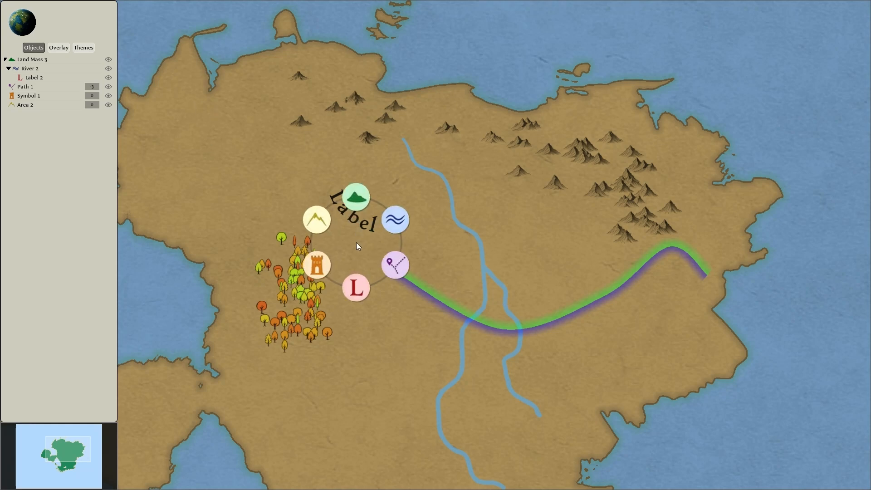
{"action": "right_click", "coordinate": [360, 246]}
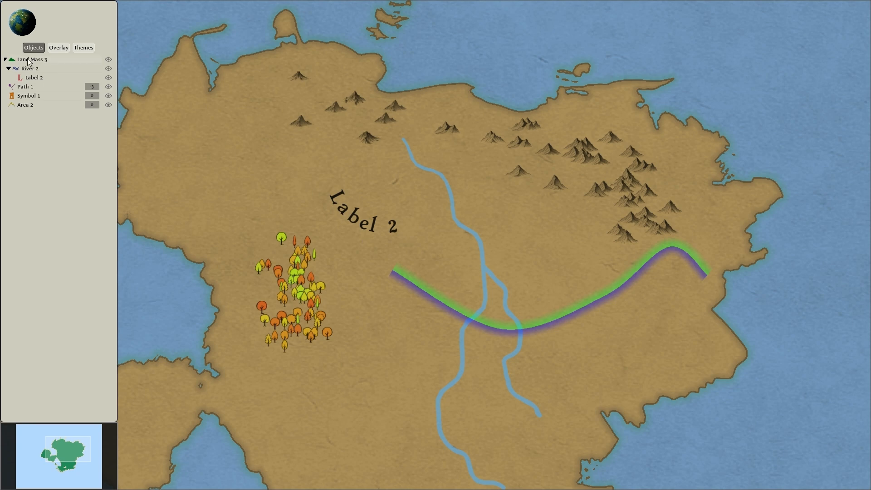
Add a grid overlay to the map.
{"action": "left_click", "coordinate": [58, 48]}
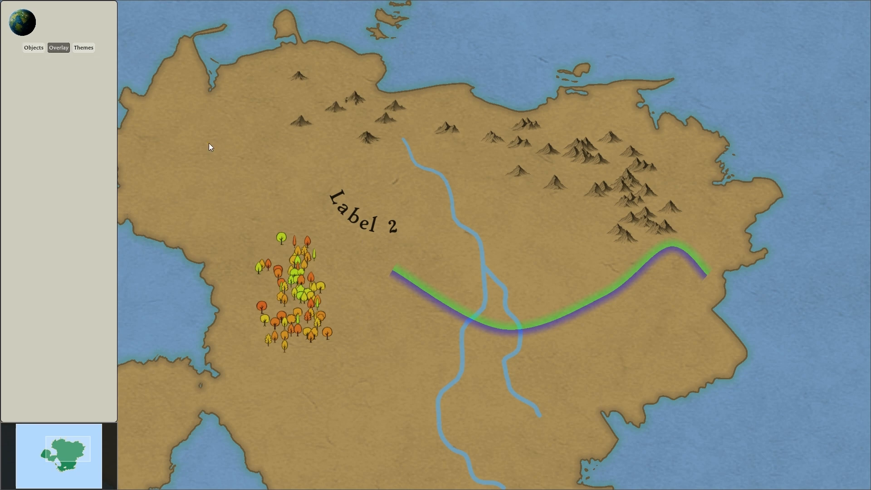
{"action": "scroll", "coordinate": [303, 193], "scroll_direction": "down", "scroll_amount": 2}
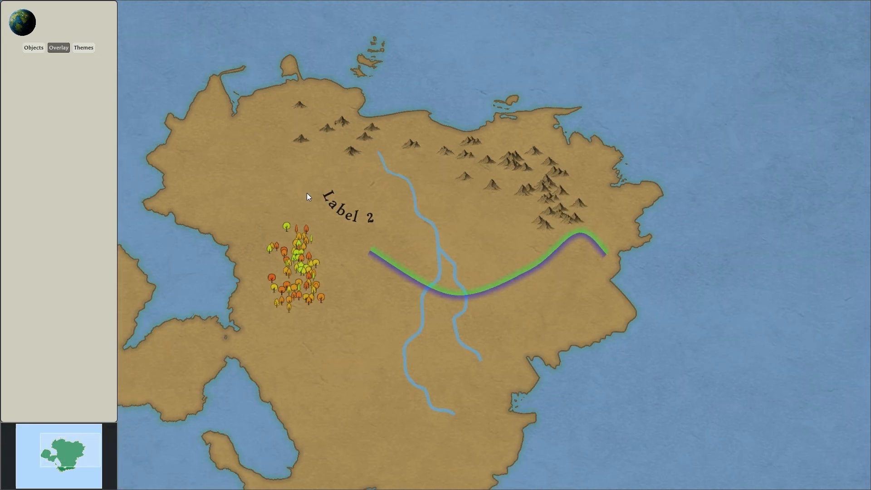
{"action": "right_click", "coordinate": [730, 166]}
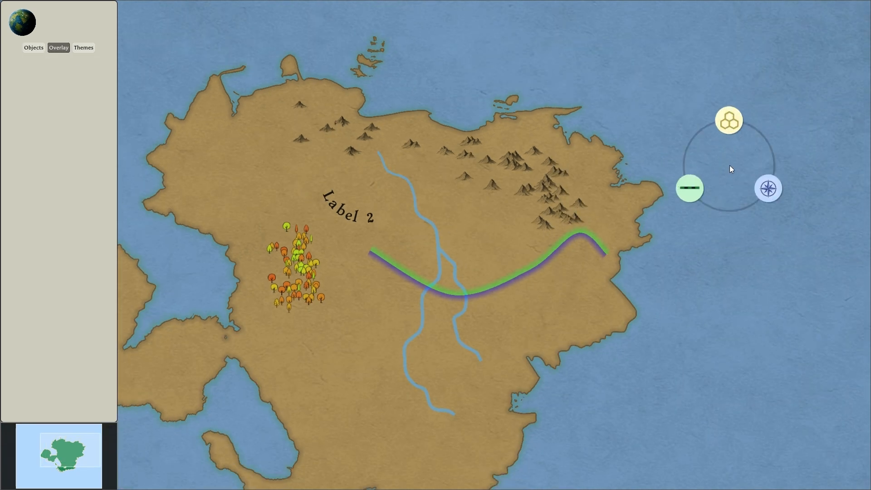
{"action": "left_click", "coordinate": [729, 120]}
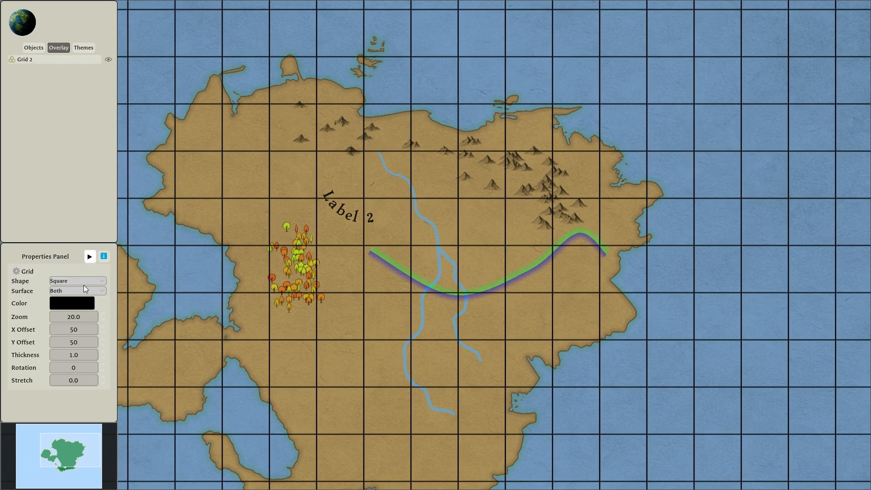
Set the grid's shape to Hex Flat and its surface to Land Only.
{"action": "left_click", "coordinate": [81, 283]}
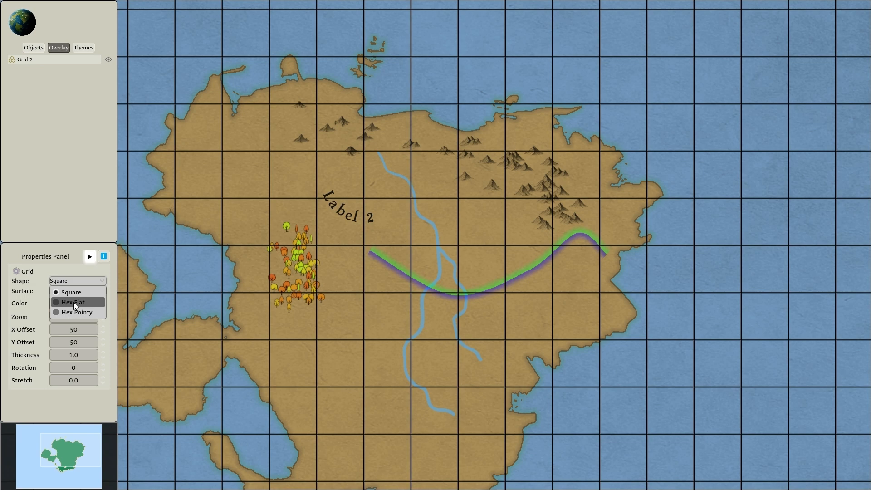
{"action": "left_click", "coordinate": [73, 301]}
{"action": "left_click", "coordinate": [85, 293]}
{"action": "left_click", "coordinate": [75, 312]}
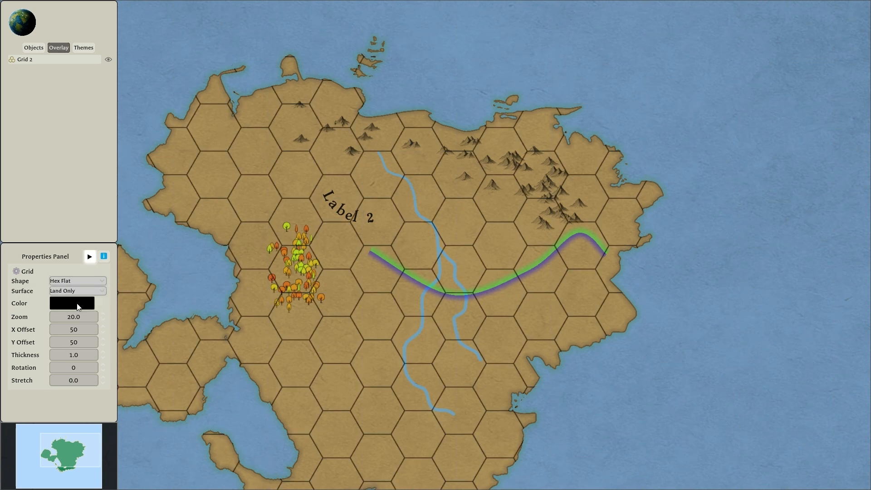
Set the grid's zoom to 18.0 and its X offset to 39, and thicken its lines.
{"action": "left_click", "coordinate": [62, 318]}
{"action": "scroll", "coordinate": [62, 317], "scroll_direction": "down", "scroll_amount": 2}
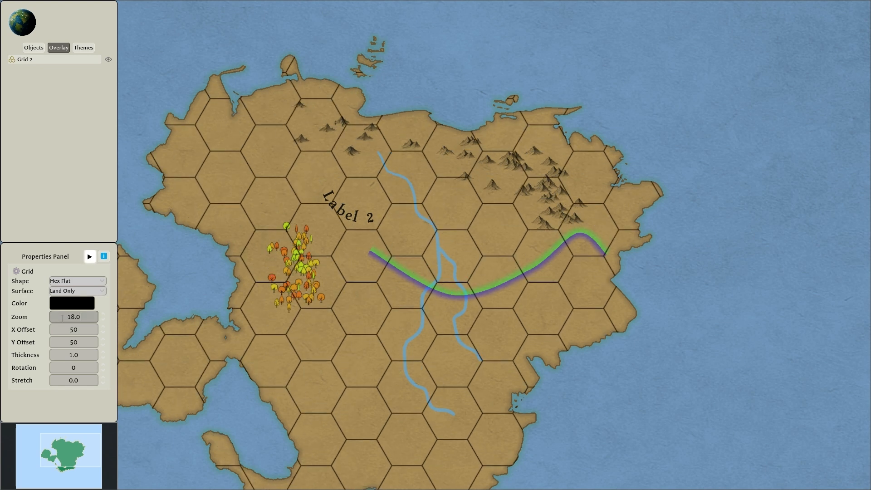
{"action": "left_click", "coordinate": [62, 330]}
{"action": "scroll", "coordinate": [62, 329], "scroll_direction": "down", "scroll_amount": 11}
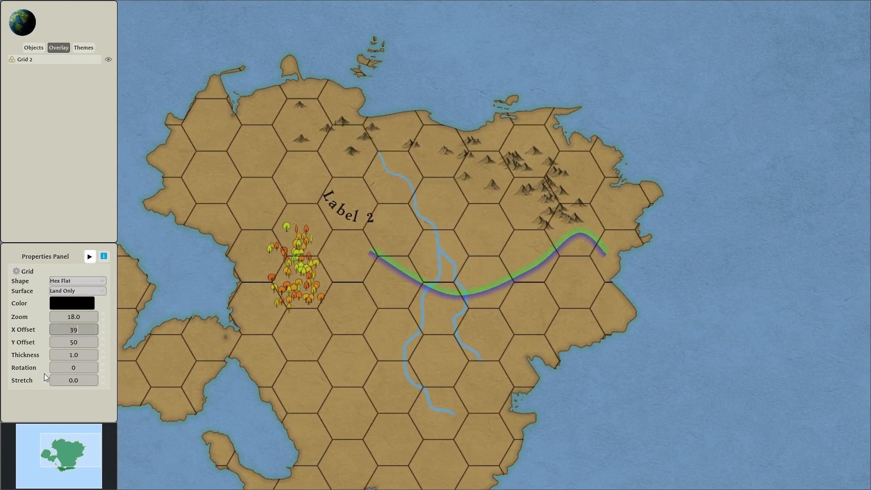
{"action": "left_click", "coordinate": [80, 355]}
{"action": "scroll", "coordinate": [81, 355], "scroll_direction": "up", "scroll_amount": 7}
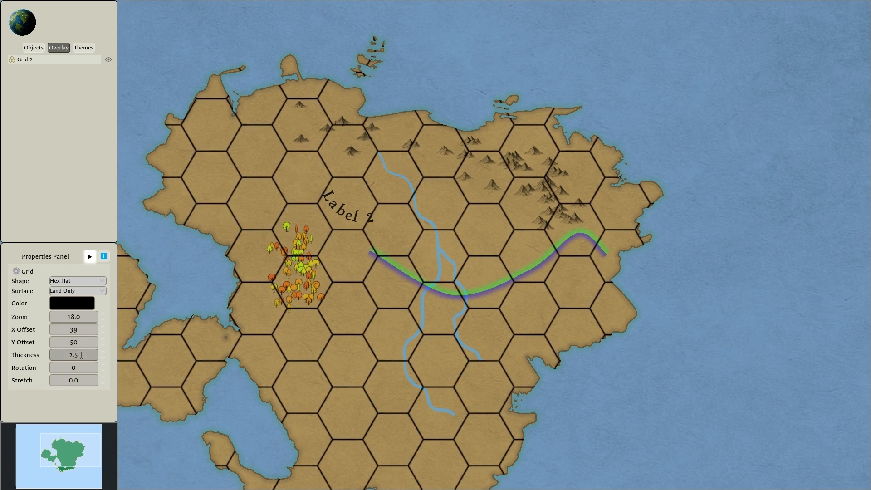
Add a windrose overlay with the ornate orange-red compass at icon size 151, placed in the sea northeast of the continent.
{"action": "right_click", "coordinate": [706, 256]}
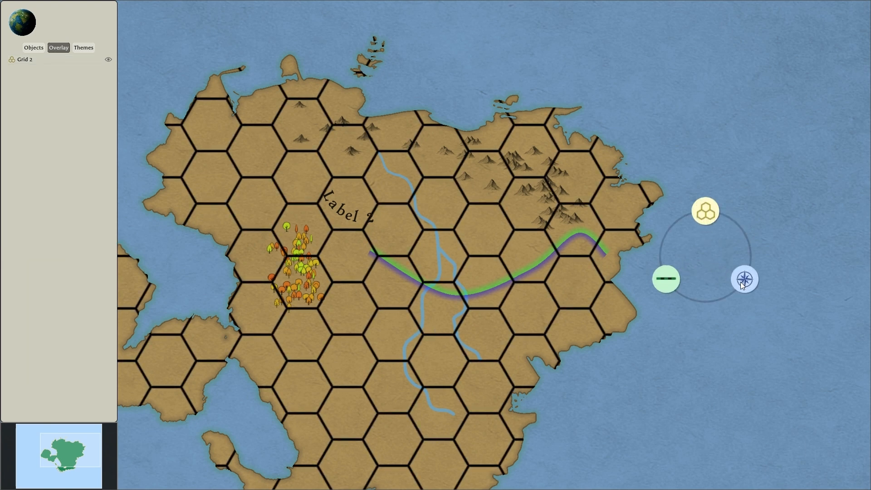
{"action": "left_click", "coordinate": [743, 279]}
{"action": "scroll", "coordinate": [659, 291], "scroll_direction": "down", "scroll_amount": 2}
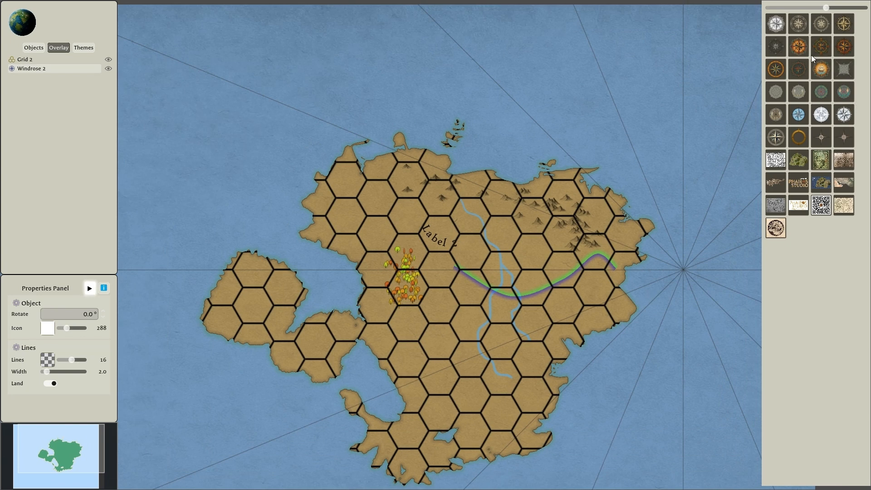
{"action": "left_click", "coordinate": [806, 48]}
{"action": "left_click", "coordinate": [673, 278]}
{"action": "left_click_drag", "start_coordinate": [685, 280], "coordinate": [657, 137]}
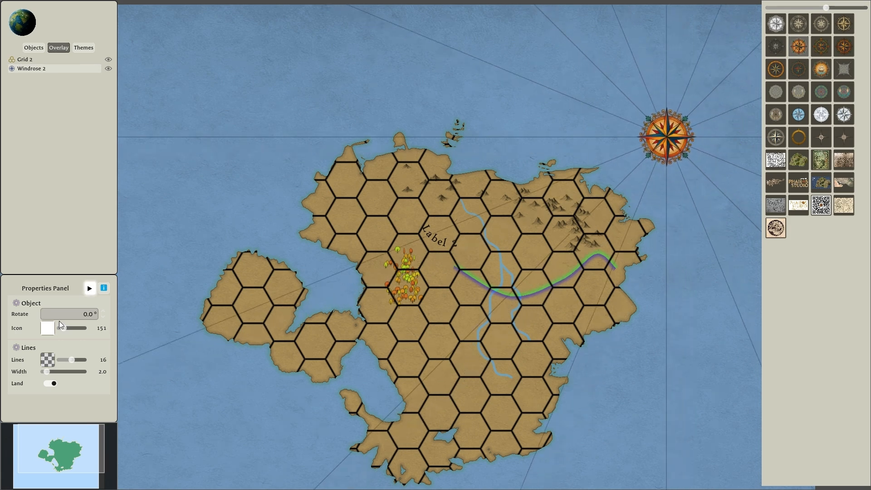
Change the windrose icon to the golden ring and reduce its radiating lines to none.
{"action": "left_click", "coordinate": [794, 144]}
{"action": "left_click_drag", "start_coordinate": [72, 360], "coordinate": [43, 360]}
{"action": "left_click", "coordinate": [575, 163]}
Add a scale bar overlay and place it in the sea off the continent's southeast coast.
{"action": "right_click", "coordinate": [644, 119]}
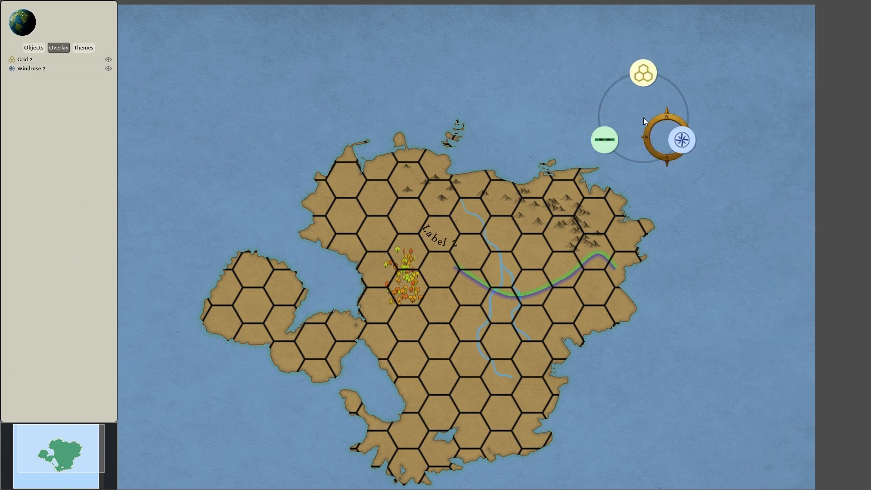
{"action": "left_click", "coordinate": [611, 138]}
{"action": "left_click_drag", "start_coordinate": [663, 120], "coordinate": [600, 357]}
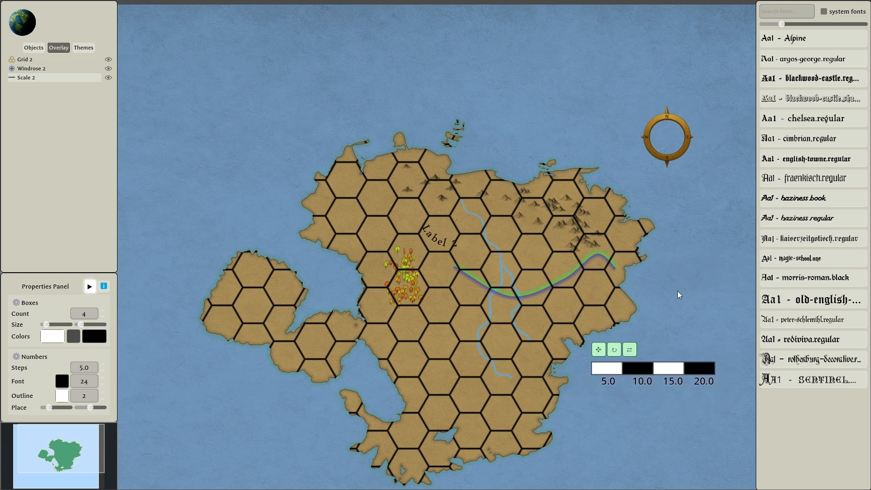
{"action": "left_click", "coordinate": [687, 288]}
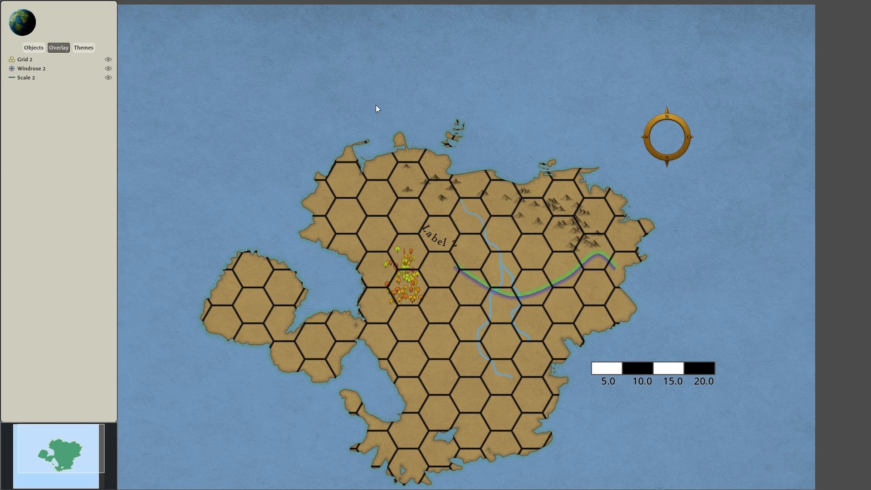
Open the Starting Theme's properties and hide the hex grid overlay.
{"action": "left_click", "coordinate": [83, 48]}
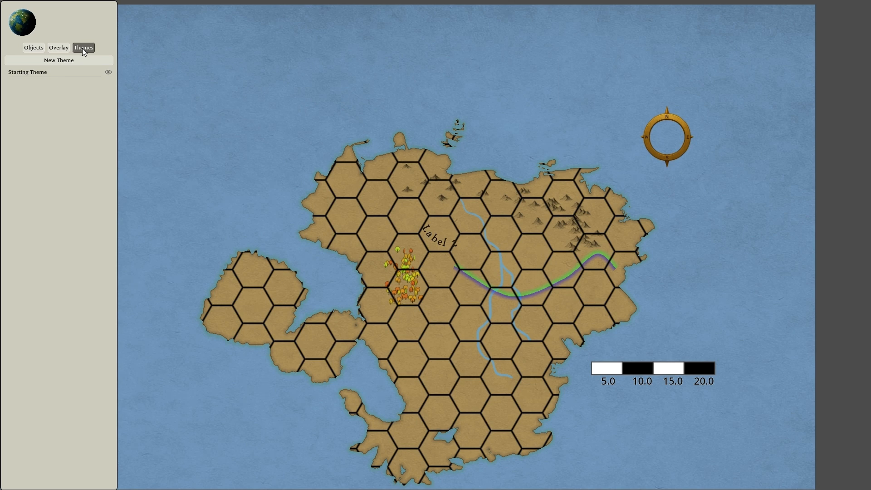
{"action": "left_click", "coordinate": [73, 73]}
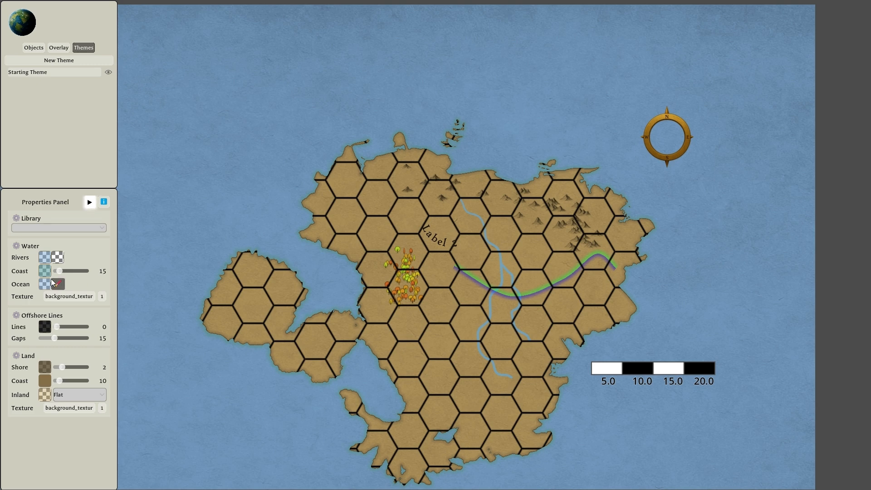
{"action": "left_click", "coordinate": [58, 47]}
{"action": "left_click", "coordinate": [106, 61]}
Change the Starting Theme's inland color from brown to a yellowish olive green.
{"action": "left_click", "coordinate": [86, 50]}
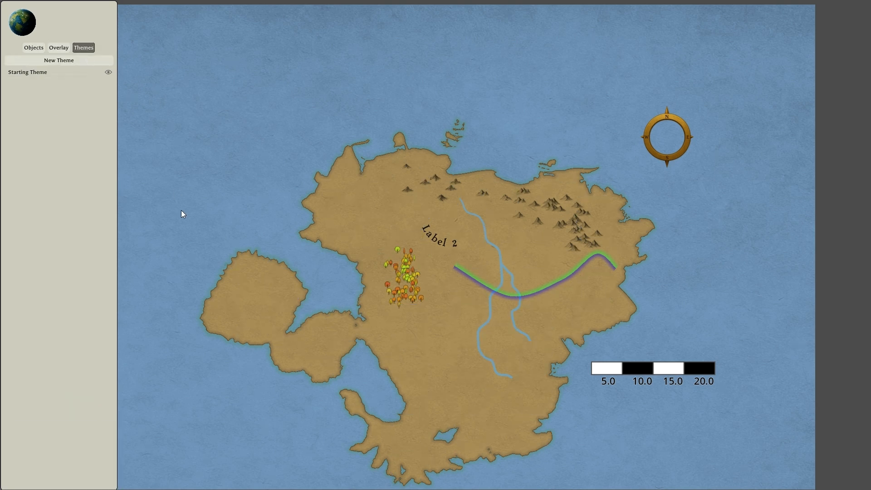
{"action": "left_click", "coordinate": [65, 73]}
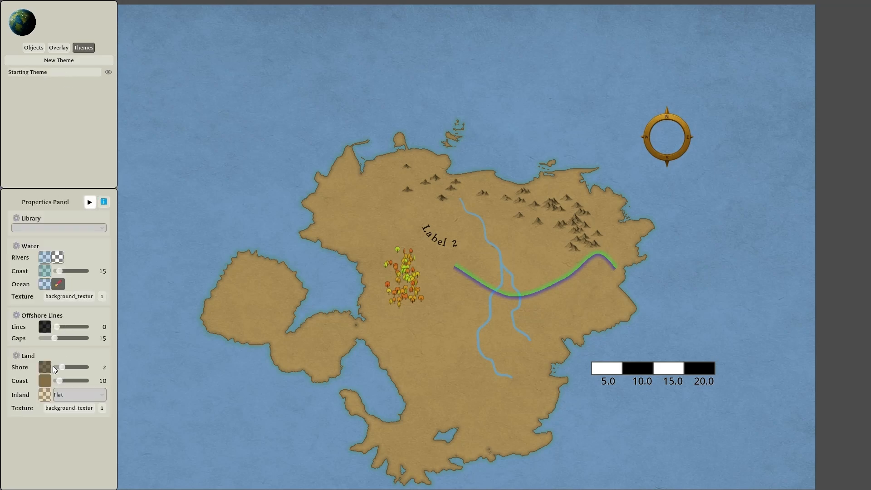
{"action": "scroll", "coordinate": [437, 335], "scroll_direction": "up", "scroll_amount": 5}
{"action": "left_click_drag", "start_coordinate": [441, 346], "coordinate": [460, 296]}
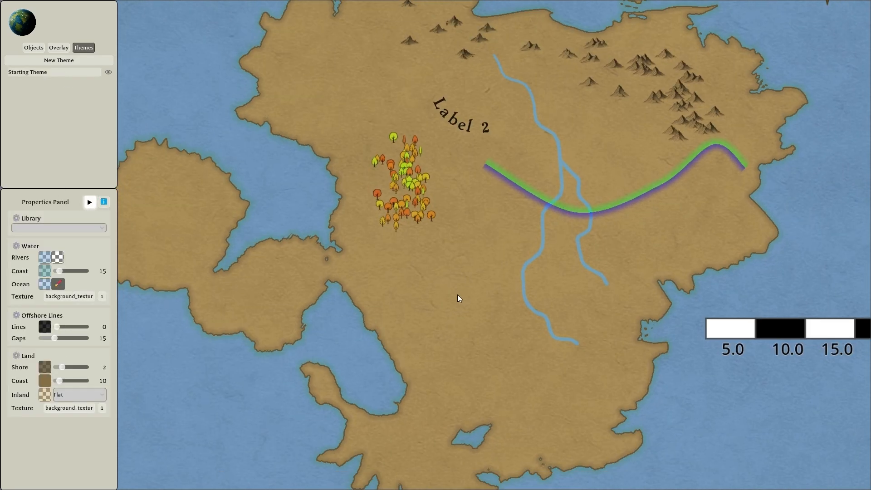
{"action": "scroll", "coordinate": [460, 296], "scroll_direction": "down", "scroll_amount": 3}
{"action": "left_click", "coordinate": [44, 396]}
{"action": "left_click_drag", "start_coordinate": [130, 159], "coordinate": [129, 167]}
{"action": "left_click", "coordinate": [63, 438]}
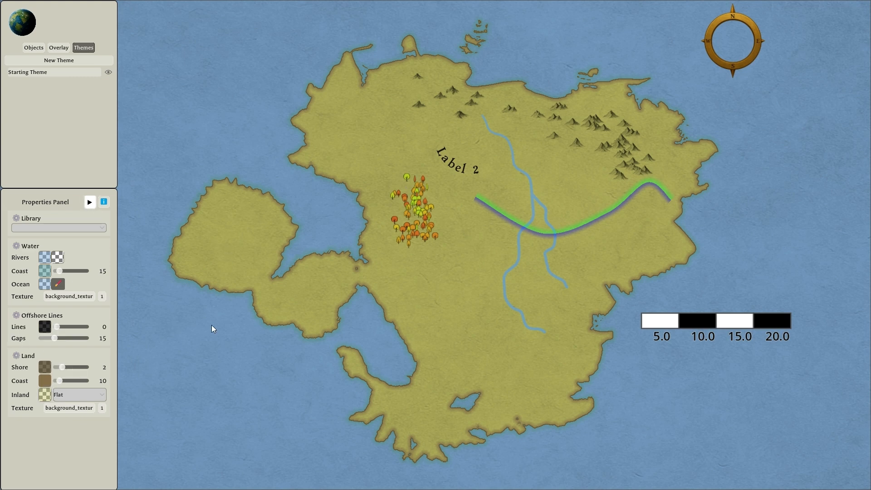
Adjust the hue of the Starting Theme's ocean color to the blue 81b1d880.
{"action": "left_click", "coordinate": [44, 284]}
{"action": "mouse_move", "coordinate": [127, 102]}
{"action": "left_mouse_down"}
{"action": "mouse_move", "coordinate": [127, 90]}
{"action": "mouse_move", "coordinate": [128, 108]}
{"action": "left_mouse_up"}
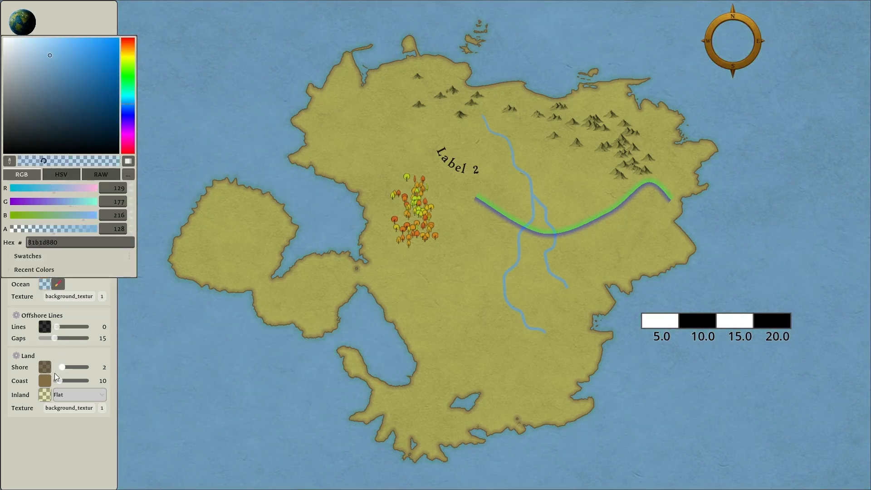
{"action": "left_click", "coordinate": [54, 434]}
Add a new theme alongside the Starting Theme.
{"action": "right_click", "coordinate": [47, 75]}
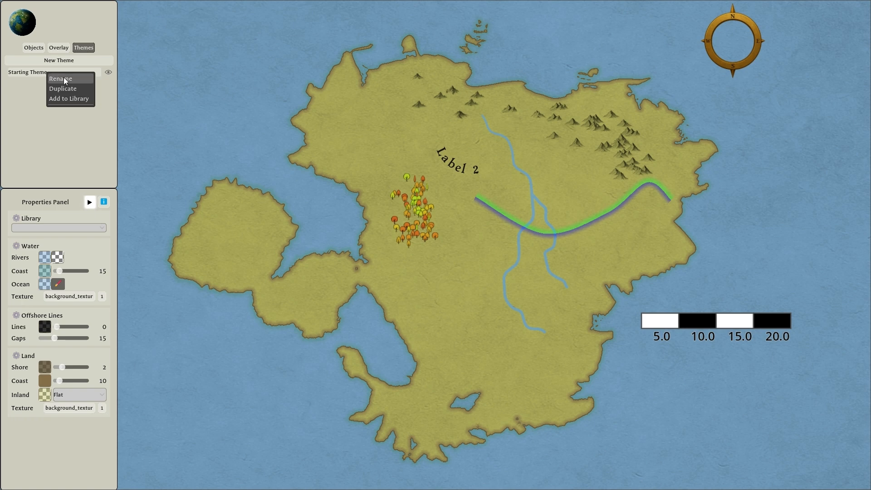
{"action": "left_click", "coordinate": [34, 95]}
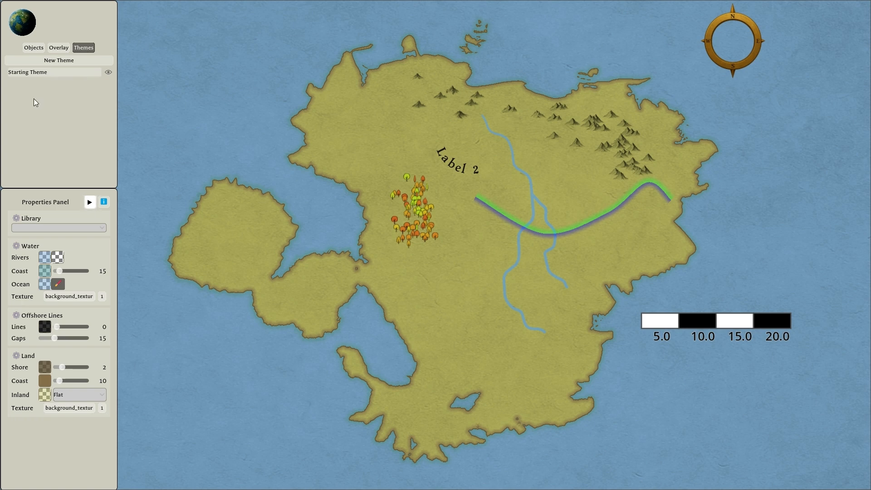
{"action": "left_click", "coordinate": [66, 61]}
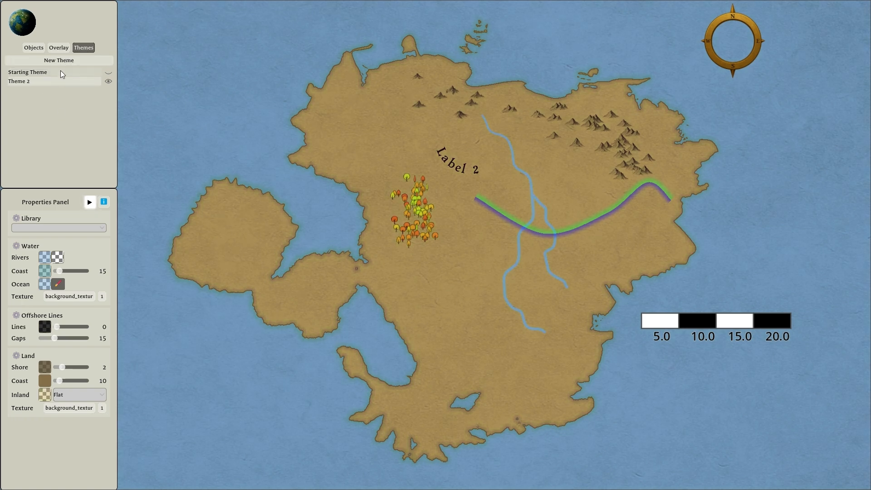
Compare the map's look by switching between the Starting Theme and Theme 2, ending on Theme 2.
{"action": "left_click", "coordinate": [61, 74]}
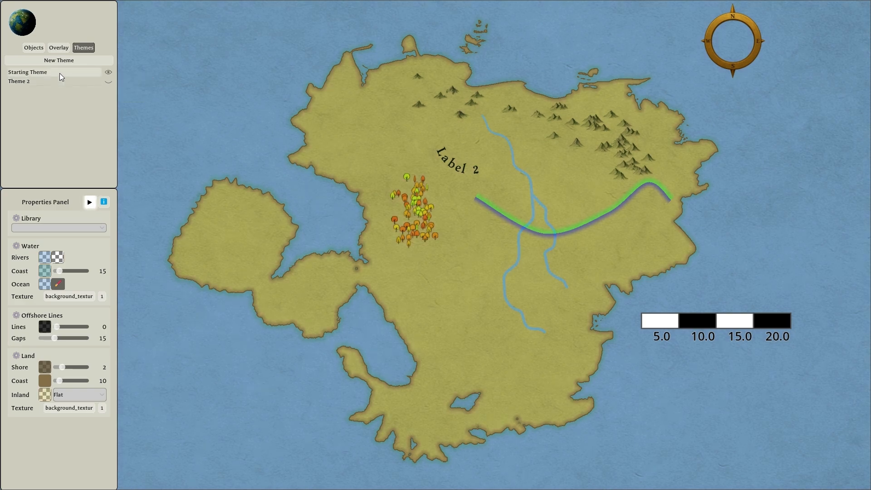
{"action": "left_click", "coordinate": [51, 81]}
{"action": "left_click", "coordinate": [53, 72]}
{"action": "left_click", "coordinate": [53, 82]}
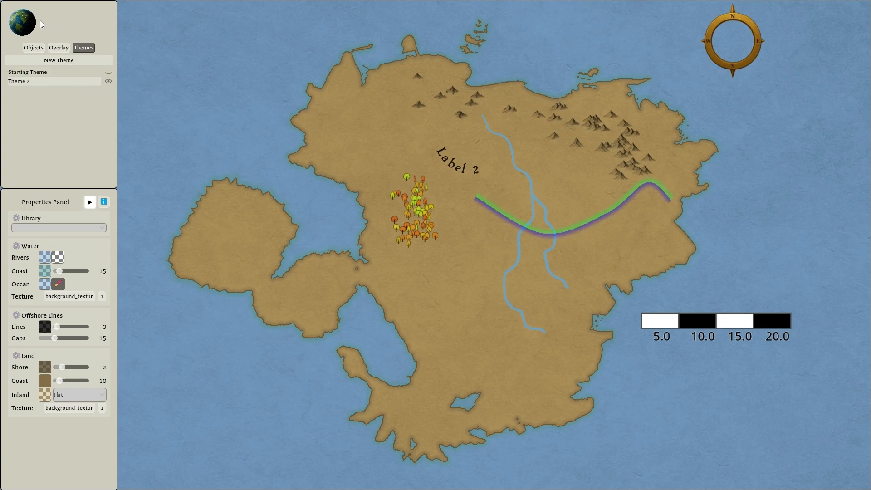
Bring the whole map into view and open the map's save and export options.
{"action": "scroll", "coordinate": [545, 185], "scroll_direction": "down", "scroll_amount": 2}
{"action": "scroll", "coordinate": [544, 182], "scroll_direction": "down", "scroll_amount": 1}
{"action": "left_click_drag", "start_coordinate": [460, 148], "coordinate": [493, 159]}
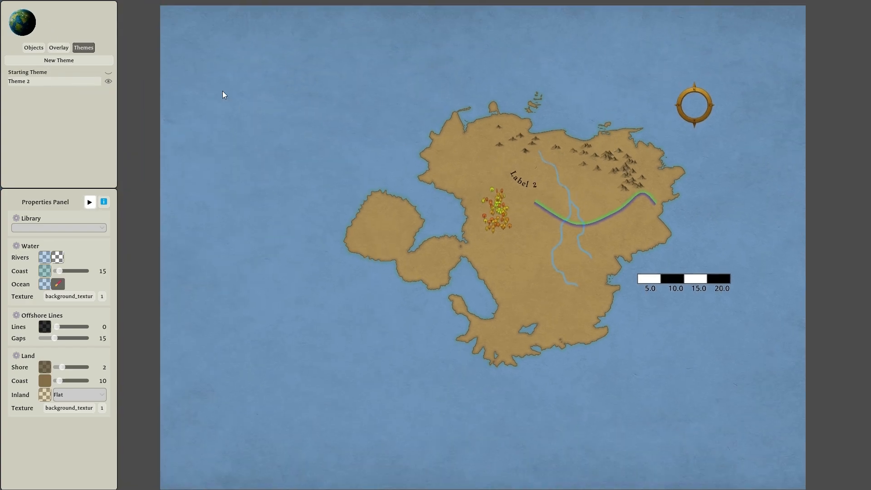
{"action": "left_click", "coordinate": [26, 30]}
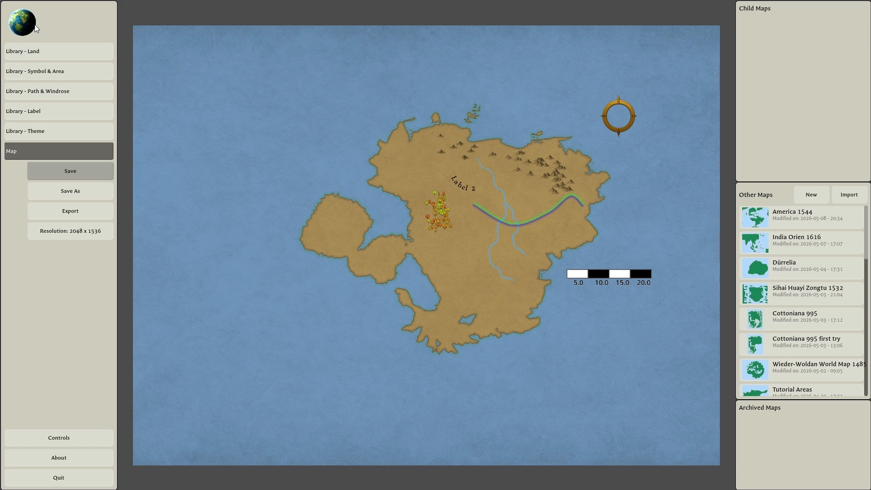
Examine the map's export options, including the export resolution slider, and the list of resolution presets for the map.
{"action": "left_click", "coordinate": [53, 215]}
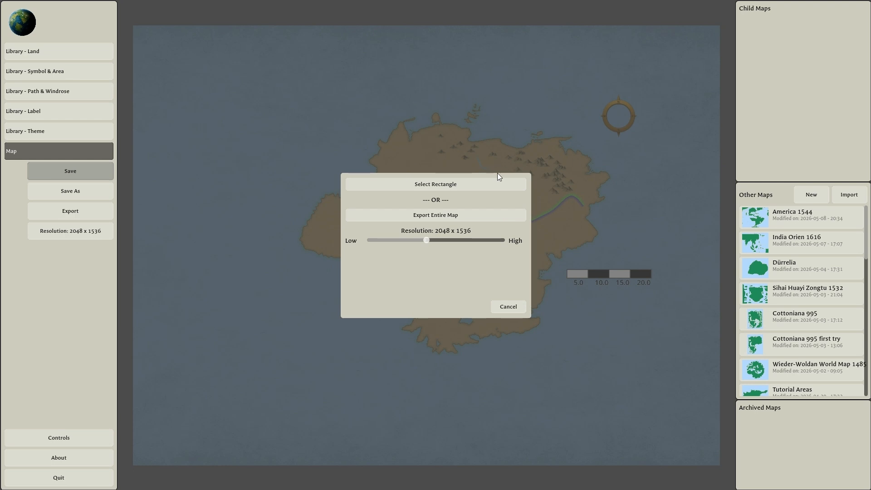
{"action": "mouse_move", "coordinate": [430, 238]}
{"action": "left_mouse_down"}
{"action": "mouse_move", "coordinate": [478, 244]}
{"action": "mouse_move", "coordinate": [427, 246]}
{"action": "left_mouse_up"}
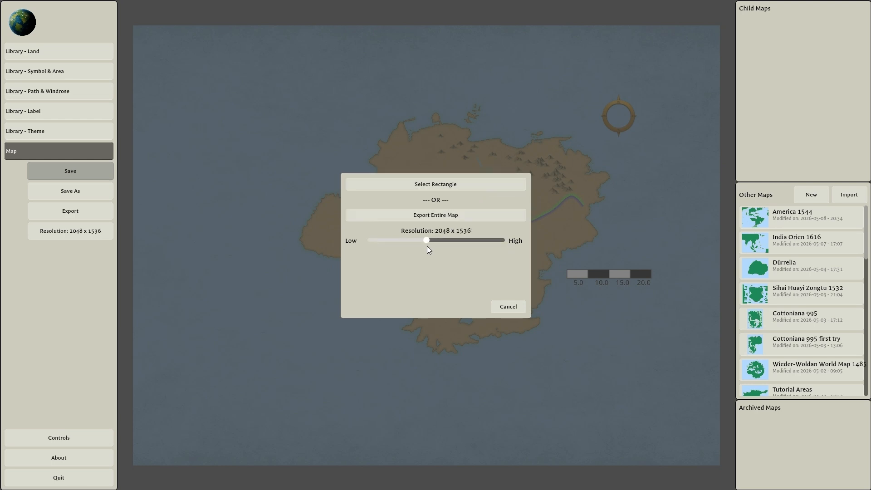
{"action": "left_click", "coordinate": [506, 304]}
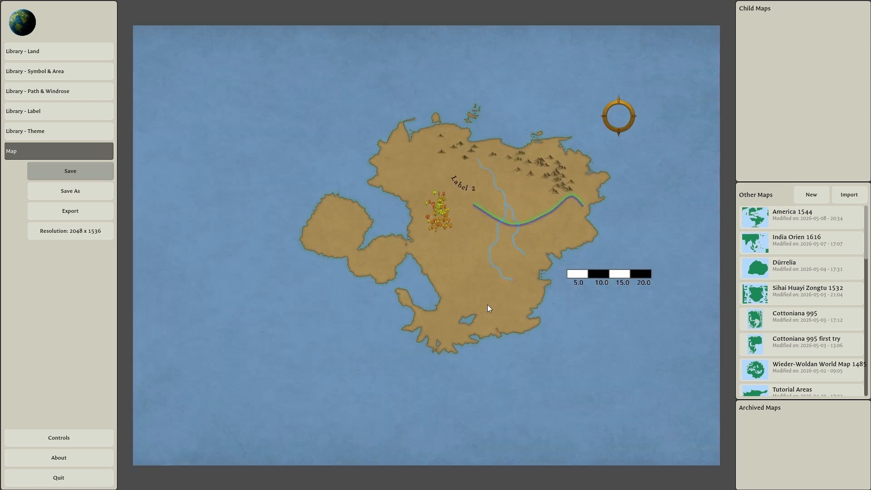
{"action": "left_click", "coordinate": [69, 232]}
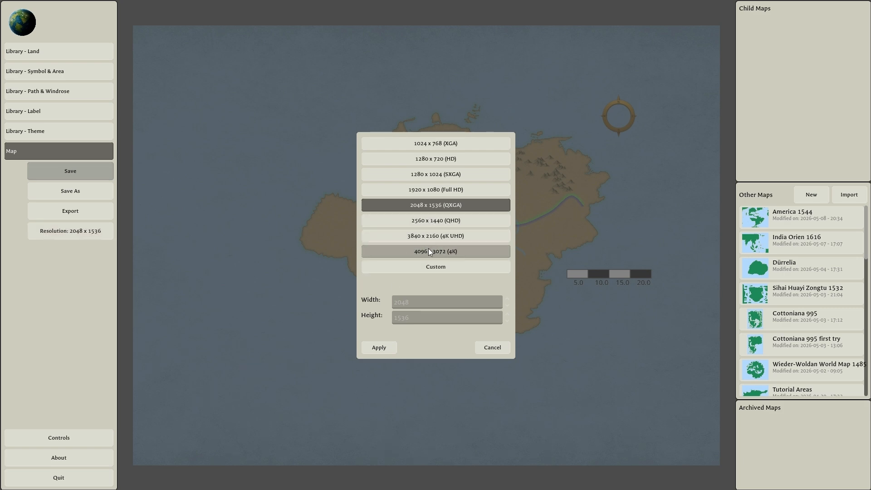
{"action": "left_click", "coordinate": [501, 348]}
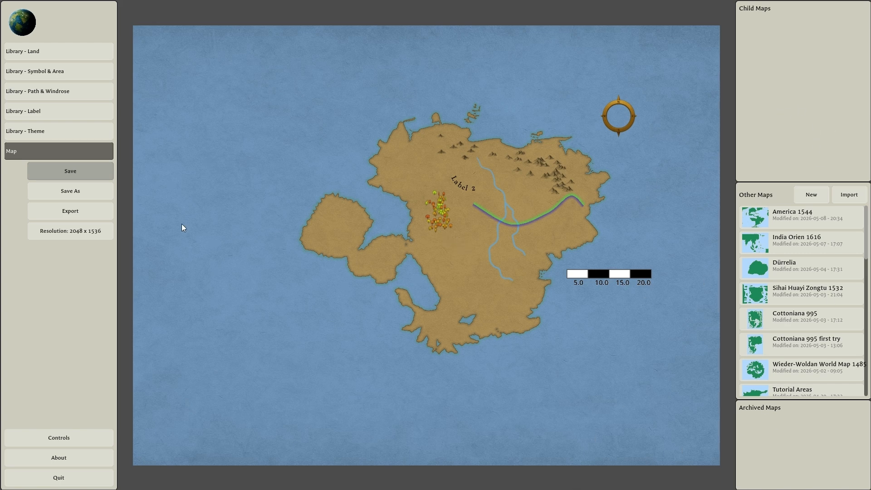
Look through the asset libraries for themes, labels, paths and windroses, symbols and land, ending on the symbol library.
{"action": "left_click", "coordinate": [49, 133]}
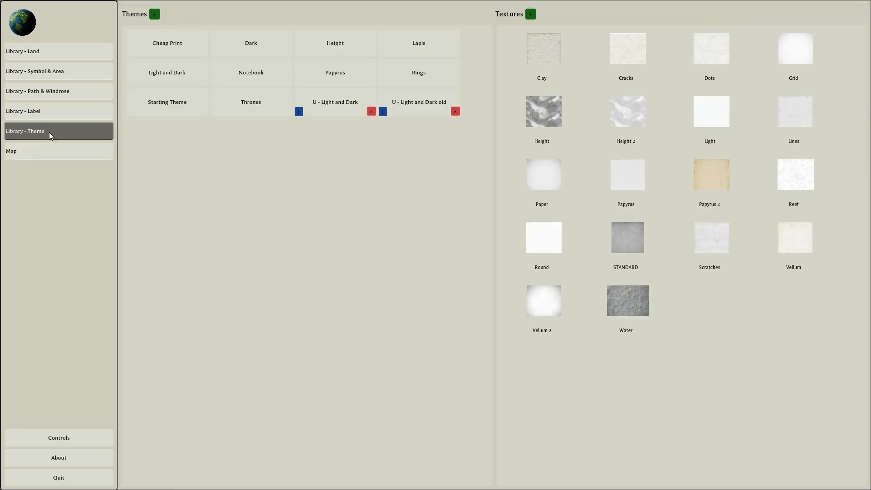
{"action": "left_click", "coordinate": [53, 113]}
{"action": "left_click", "coordinate": [57, 91]}
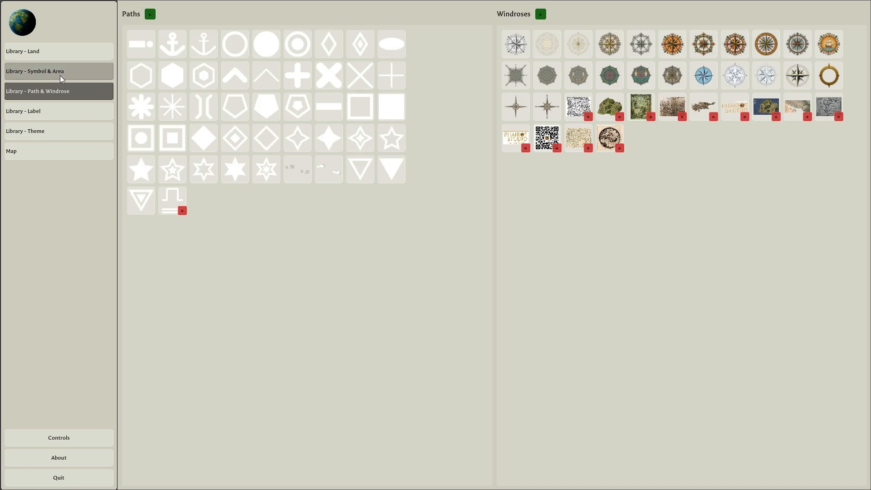
{"action": "left_click", "coordinate": [60, 75]}
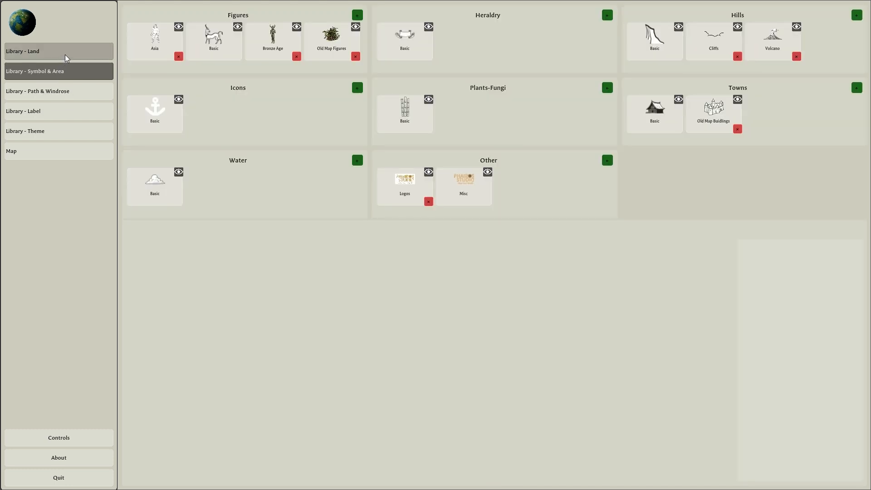
{"action": "left_click", "coordinate": [64, 55]}
{"action": "left_click", "coordinate": [97, 69]}
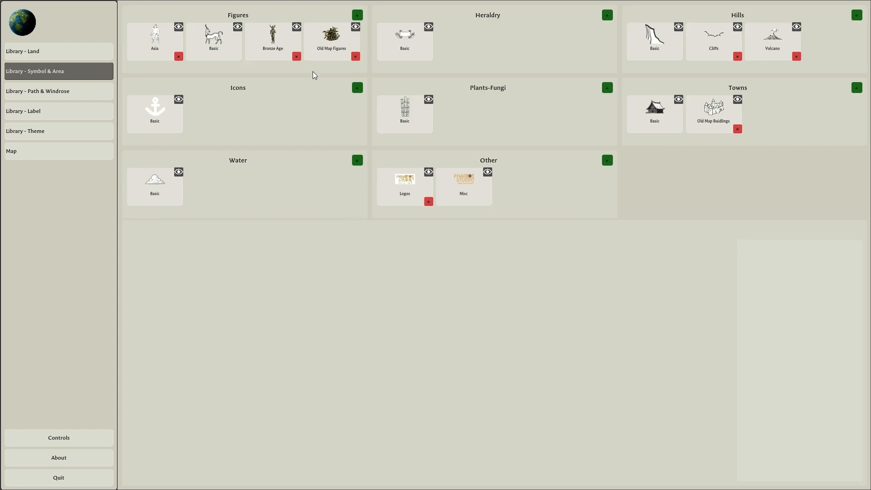
Examine the Basic heraldry symbols and the Asia figures in the symbol library.
{"action": "left_click", "coordinate": [413, 43]}
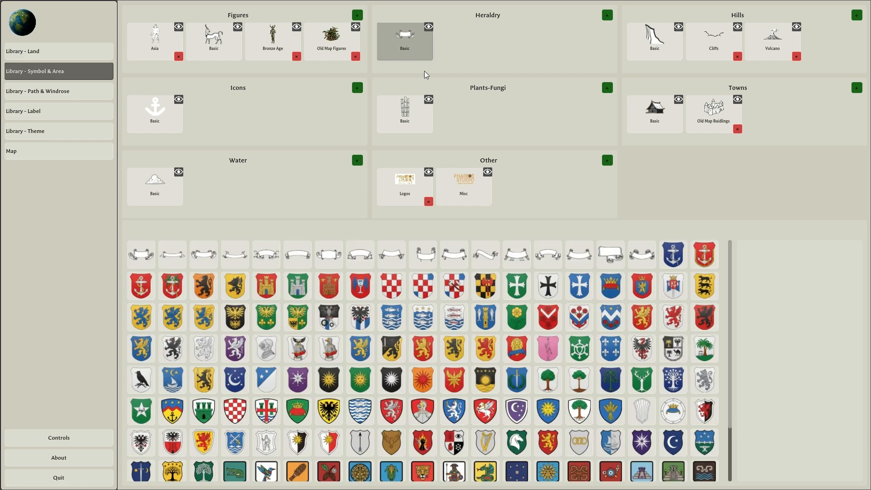
{"action": "scroll", "coordinate": [556, 358], "scroll_direction": "down", "scroll_amount": 2}
{"action": "scroll", "coordinate": [554, 354], "scroll_direction": "up", "scroll_amount": 2}
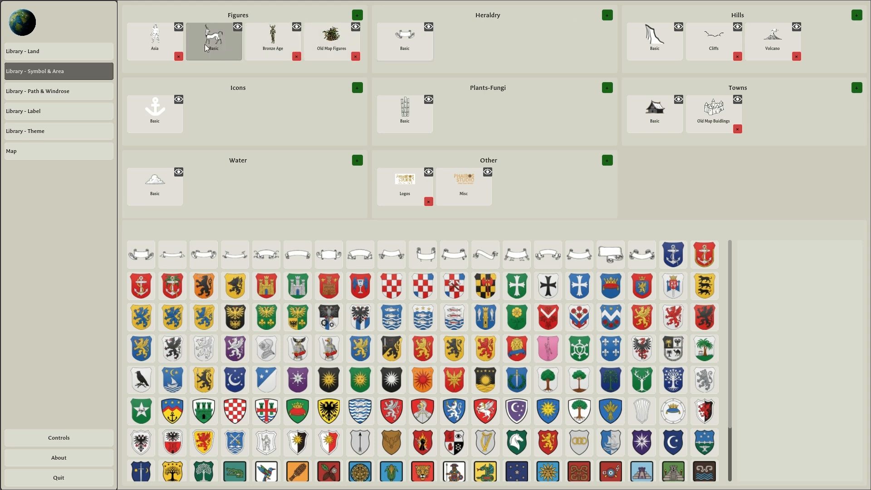
{"action": "left_click", "coordinate": [158, 51]}
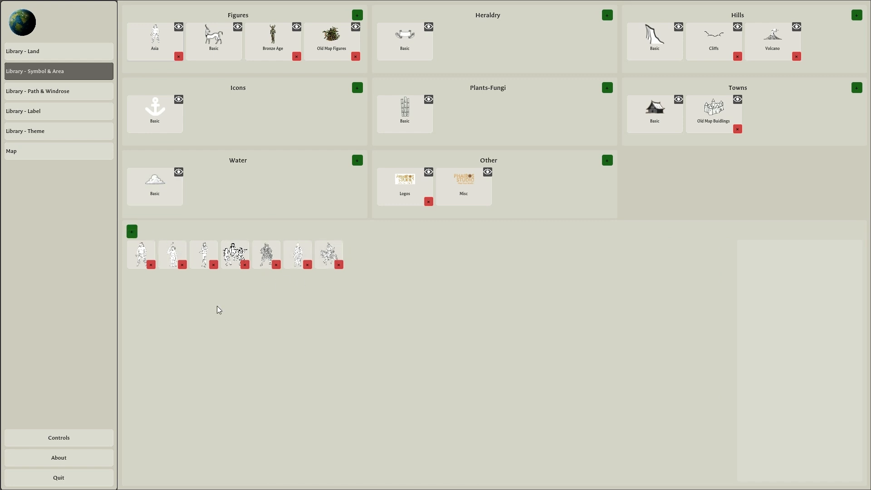
Link the existing map Cyprus Old to a node on the landmass's southeast coast and check the linked node's options.
{"action": "left_click", "coordinate": [41, 148]}
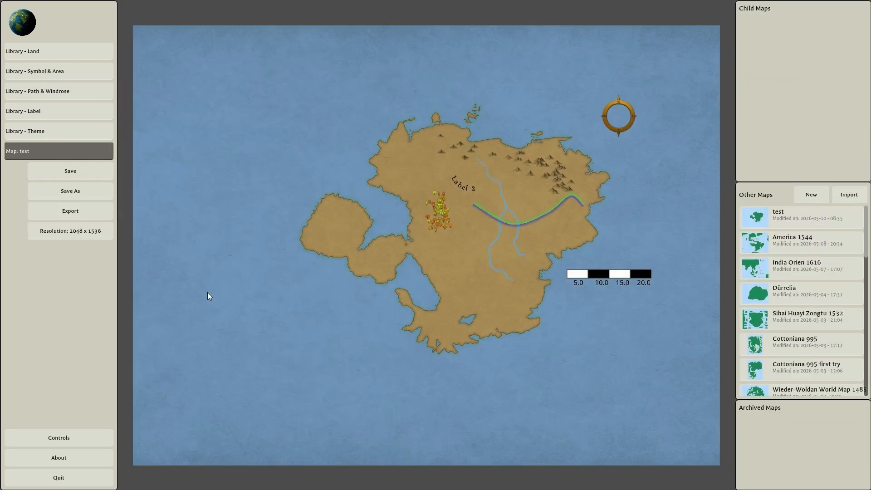
{"action": "left_click", "coordinate": [581, 247]}
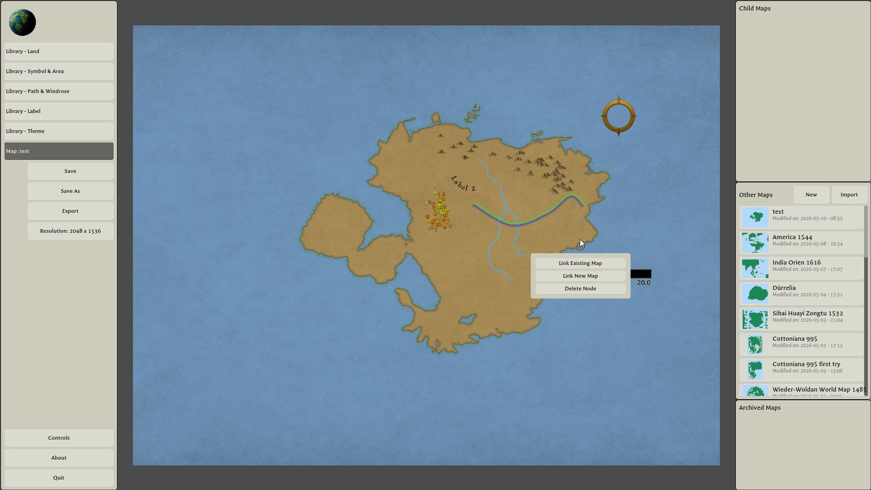
{"action": "left_click", "coordinate": [590, 266]}
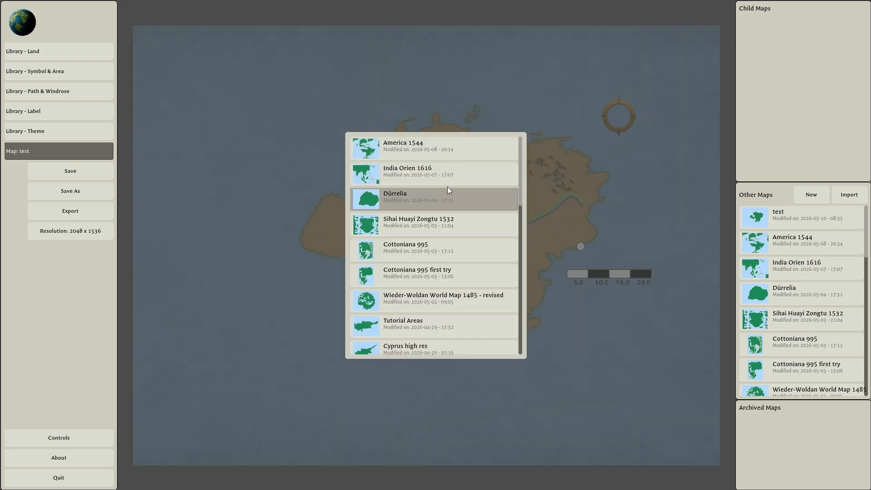
{"action": "scroll", "coordinate": [449, 213], "scroll_direction": "down", "scroll_amount": 5}
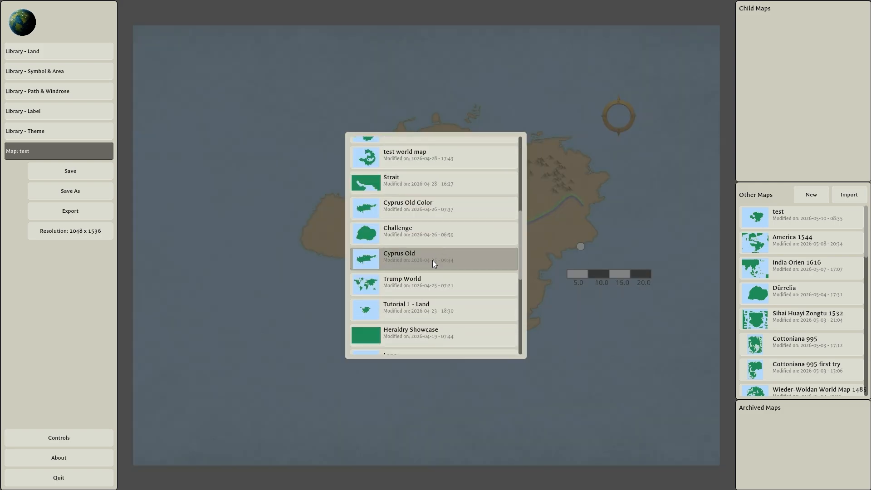
{"action": "left_click", "coordinate": [434, 263]}
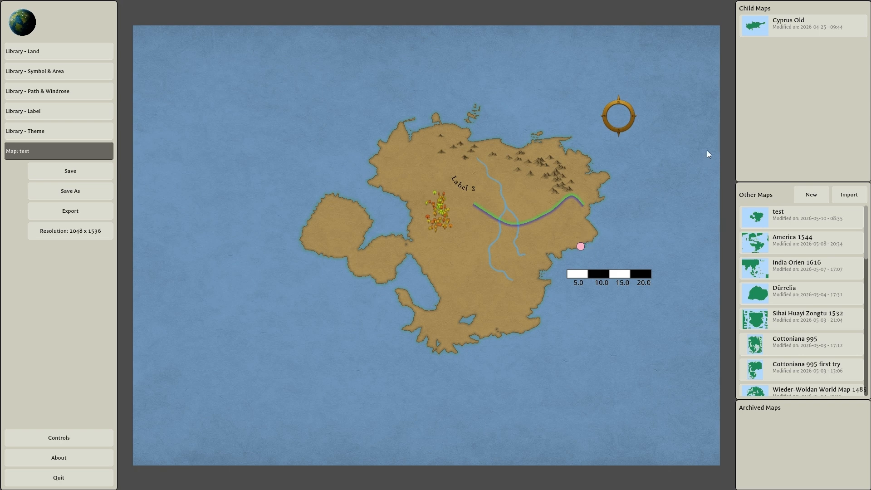
{"action": "left_click", "coordinate": [581, 246]}
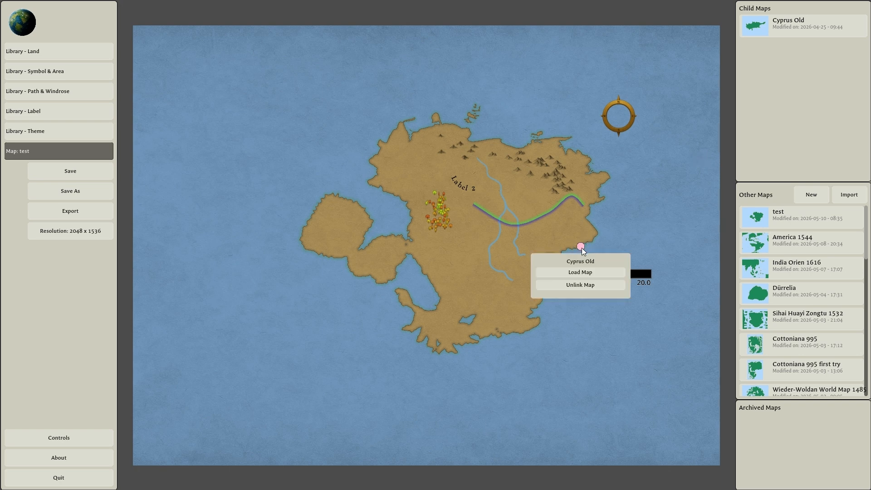
{"action": "left_click", "coordinate": [606, 219]}
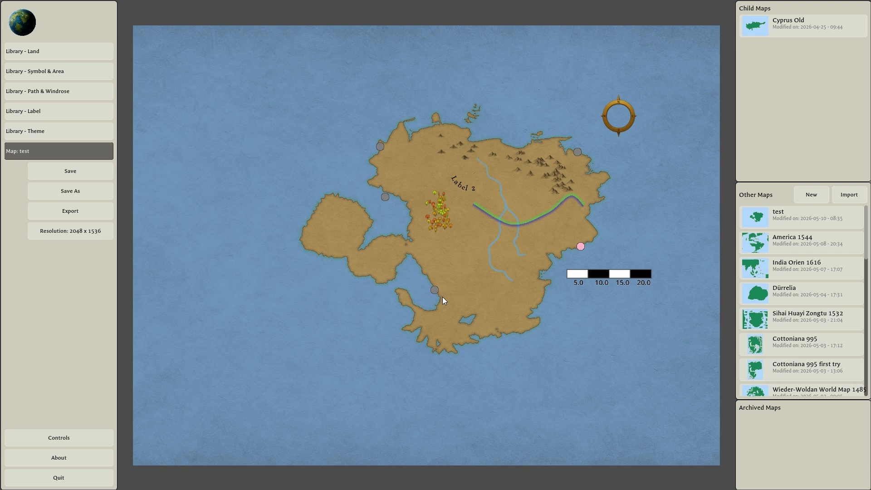
Enter Panorama mode and open the information card of a symbol in the northeastern mountains, checking its editable name and summary.
{"action": "left_click", "coordinate": [31, 24]}
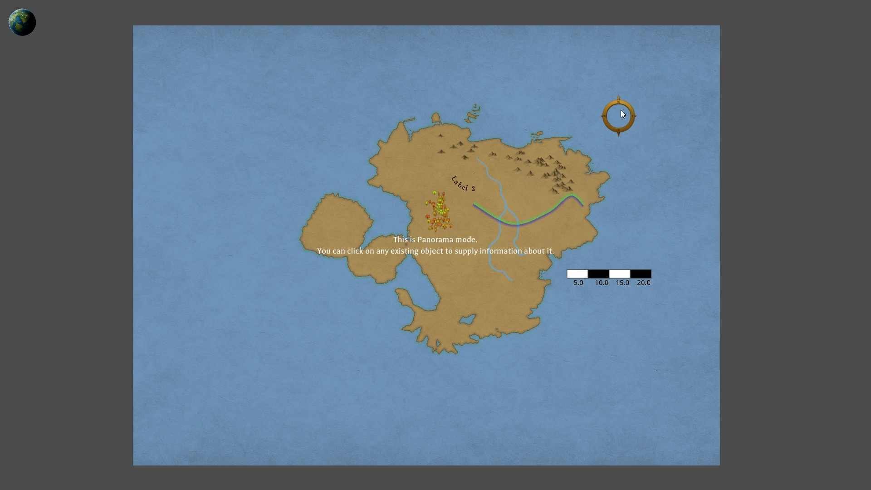
{"action": "scroll", "coordinate": [561, 176], "scroll_direction": "up", "scroll_amount": 3}
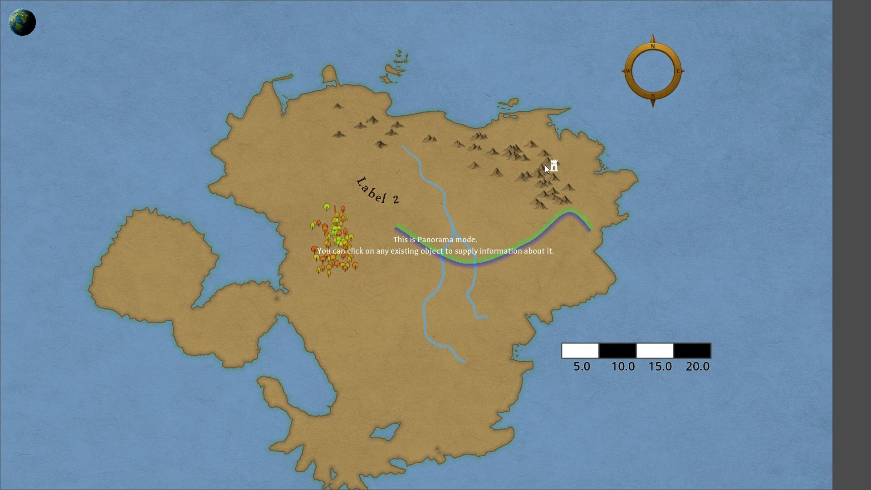
{"action": "left_click_drag", "start_coordinate": [545, 166], "coordinate": [543, 178]}
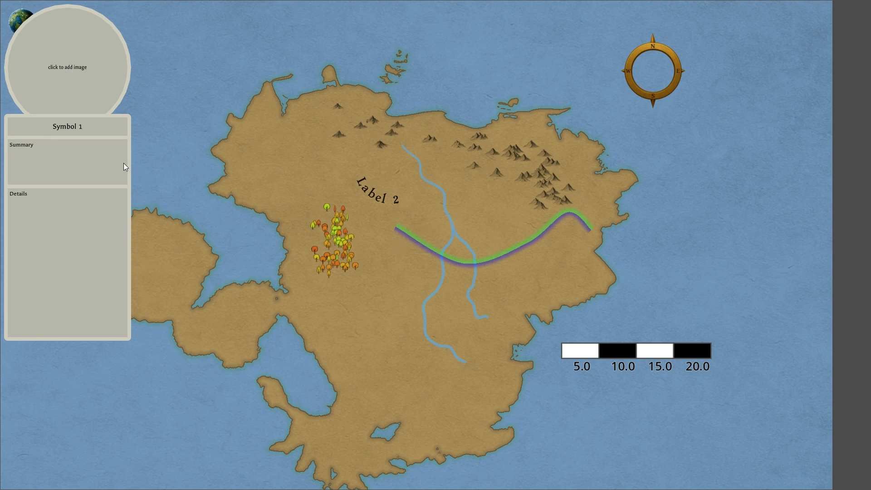
{"action": "left_click", "coordinate": [75, 128]}
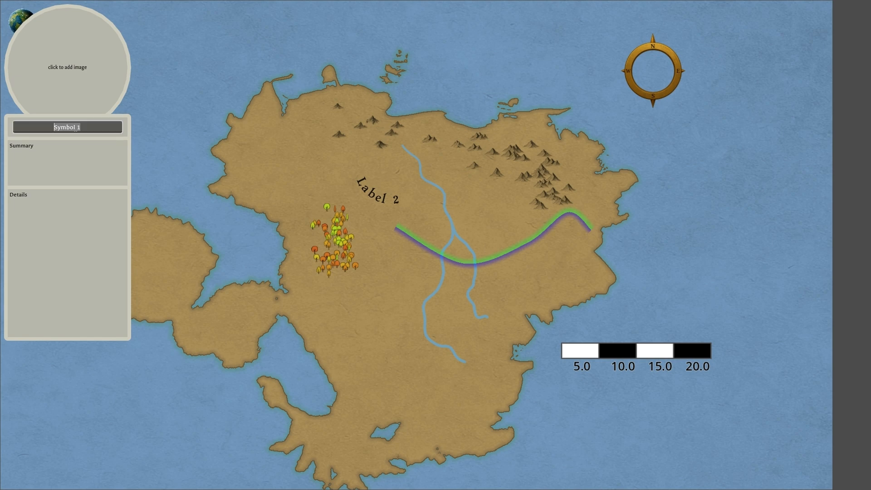
{"action": "left_click", "coordinate": [50, 151]}
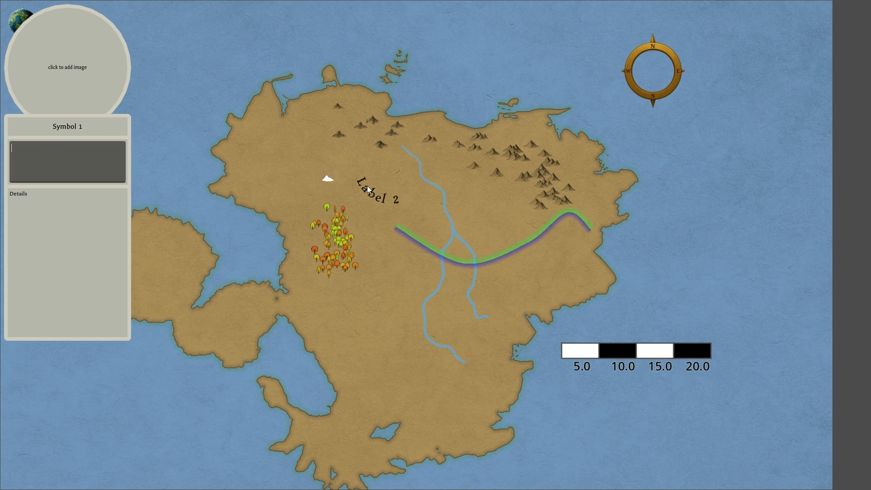